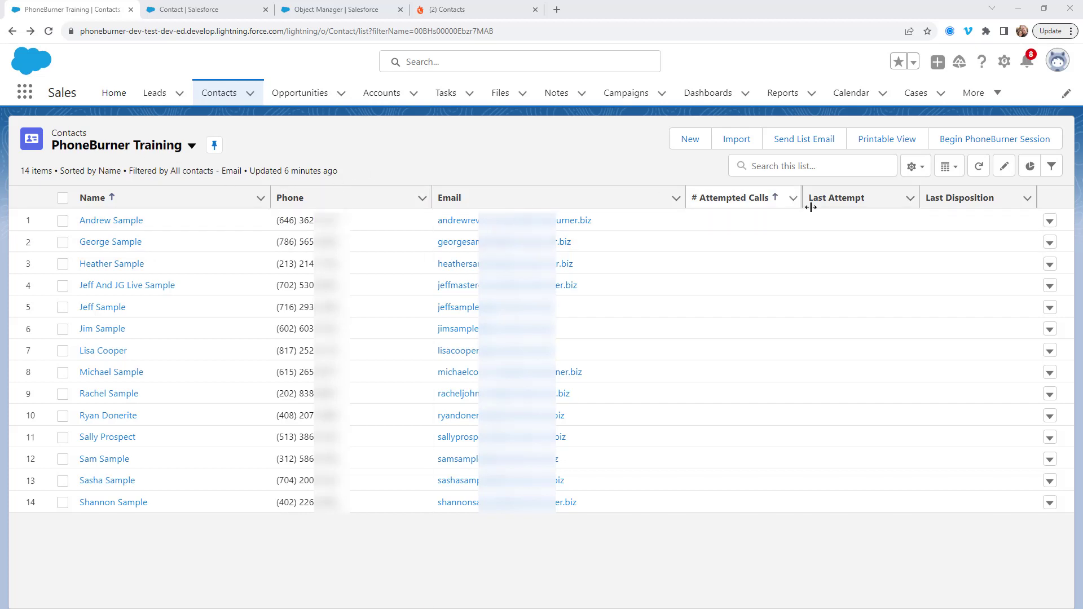
Clone the list view as "PhoneBurner Training Call 1" with API name PhoneBurner_Training_Call_1, visible only to its owner.
click(915, 166)
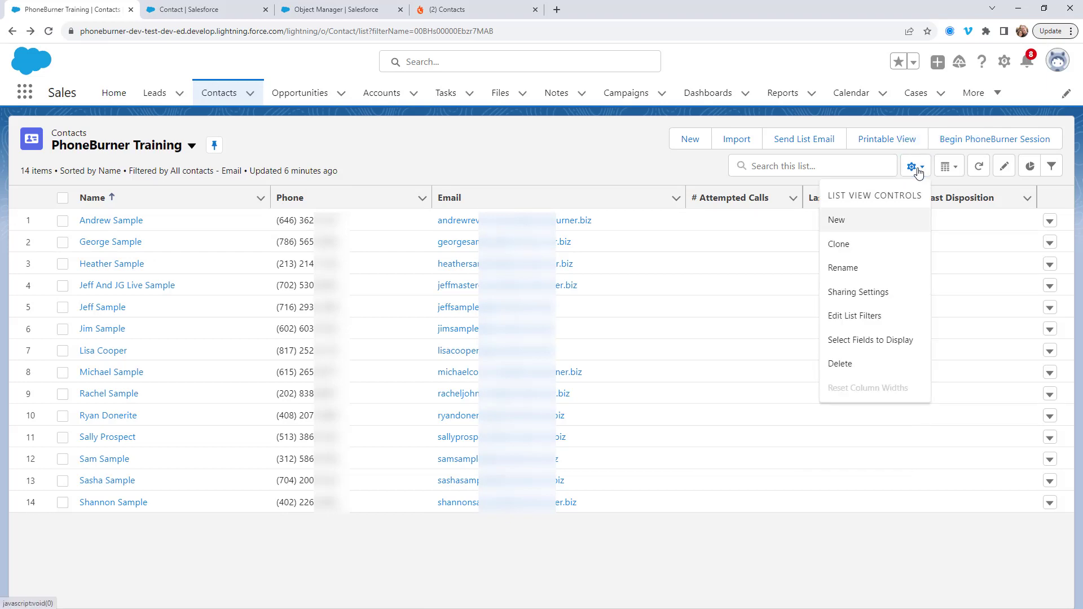
click(869, 248)
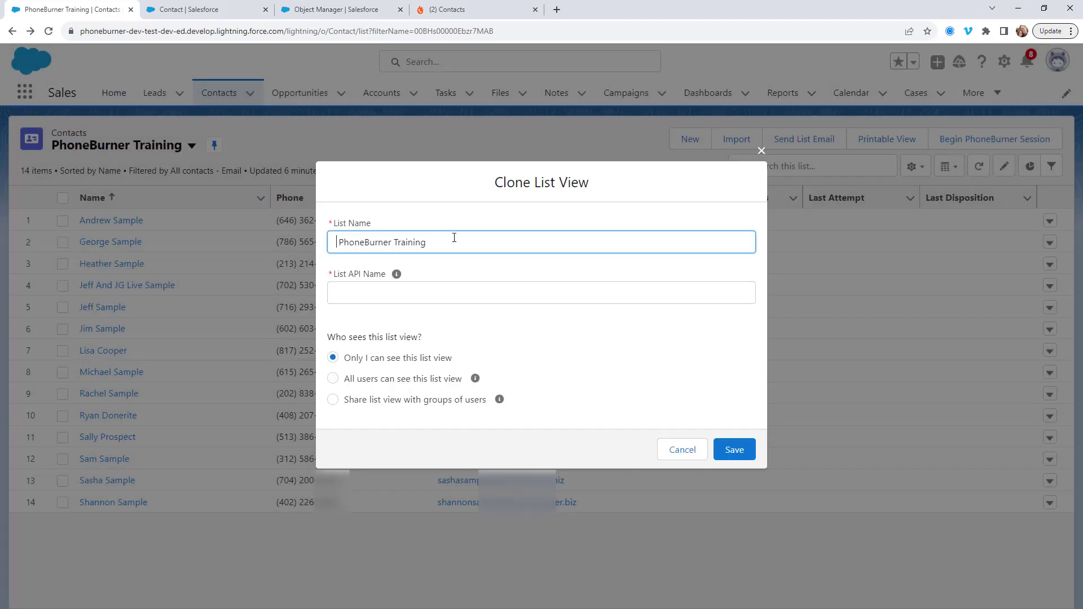
text(Cal;)
text(l 1)
click(471, 289)
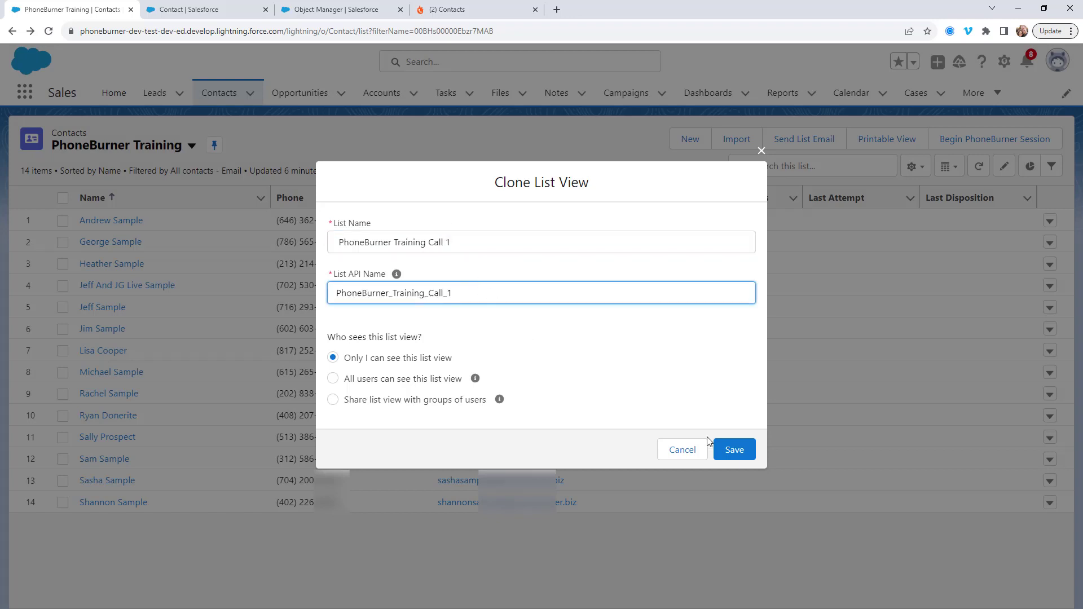
click(748, 452)
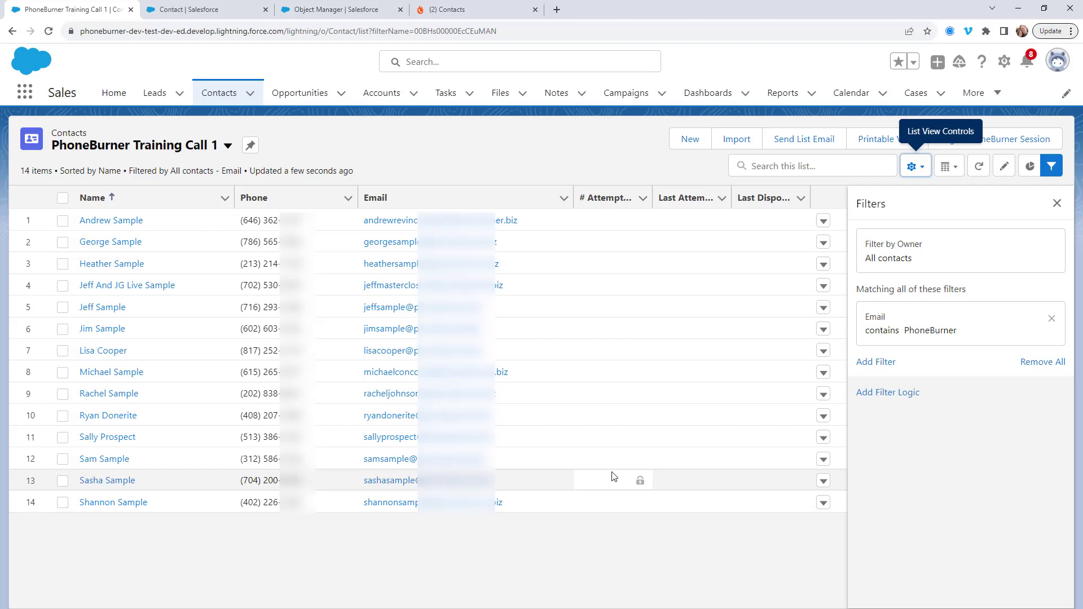
Add two # Attempted Calls filters, one equal to blank and one equal to 0, and save them.
click(876, 363)
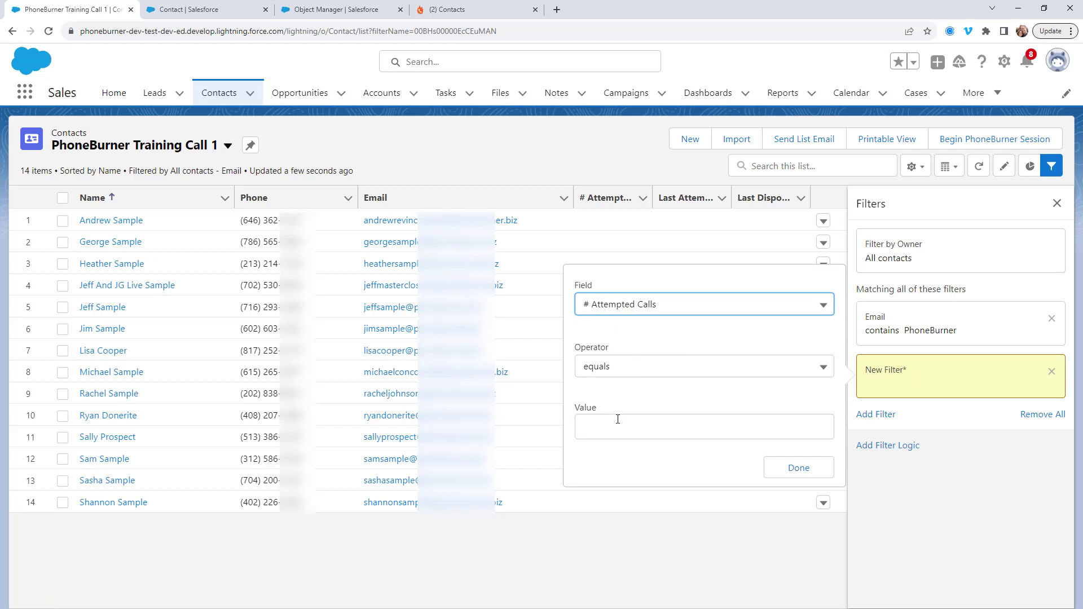
click(803, 478)
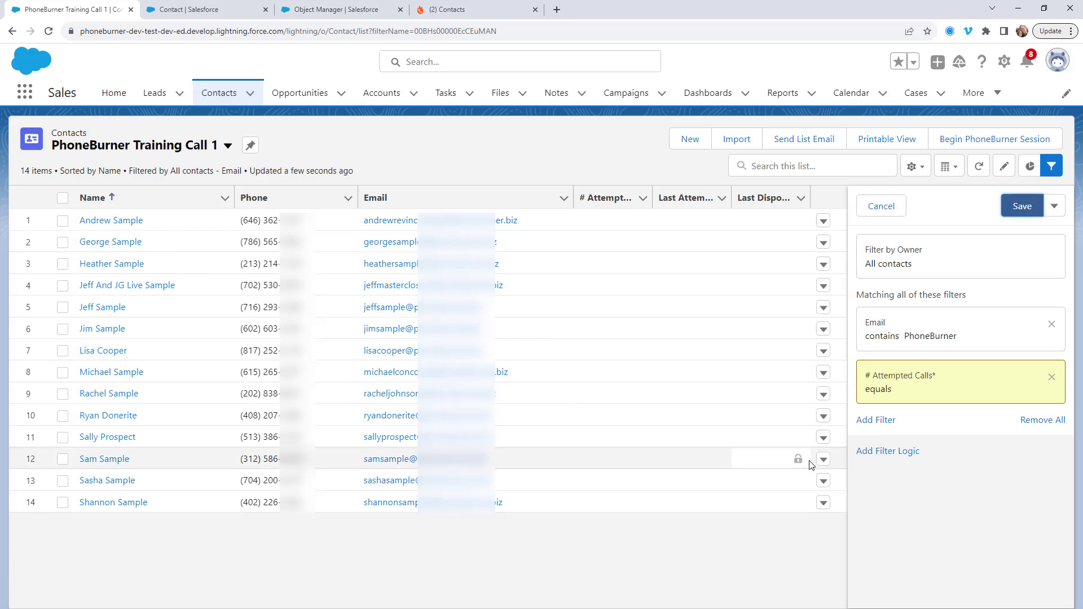
click(873, 421)
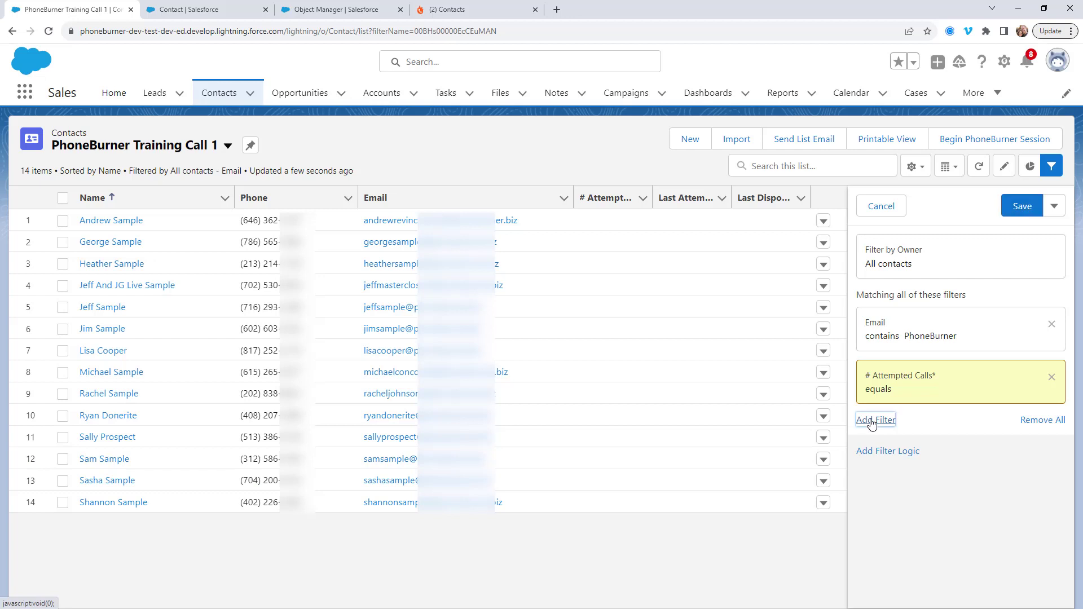
click(634, 485)
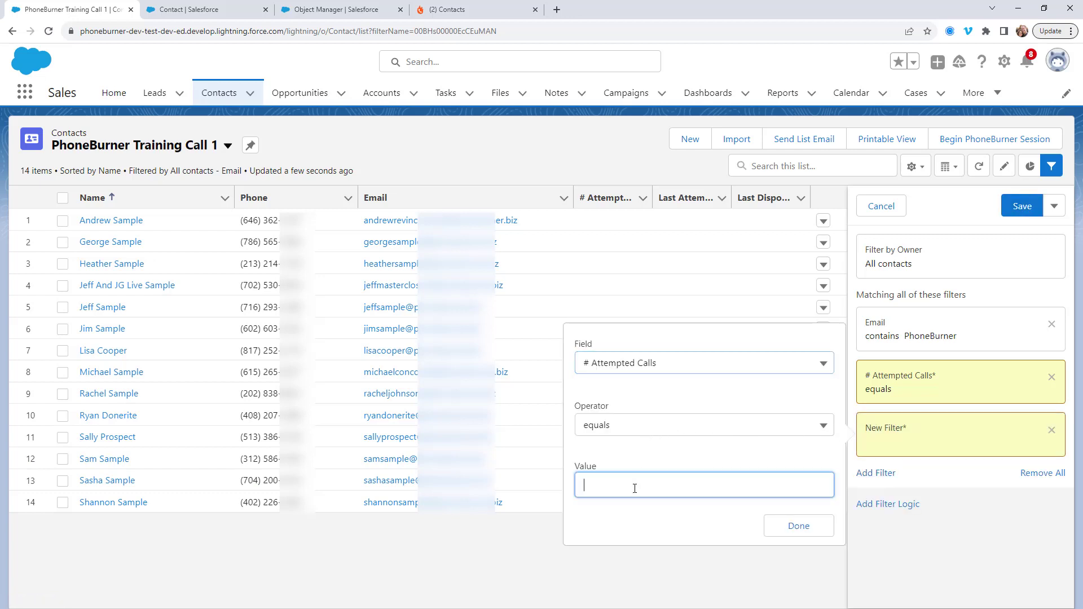
text(0)
click(799, 526)
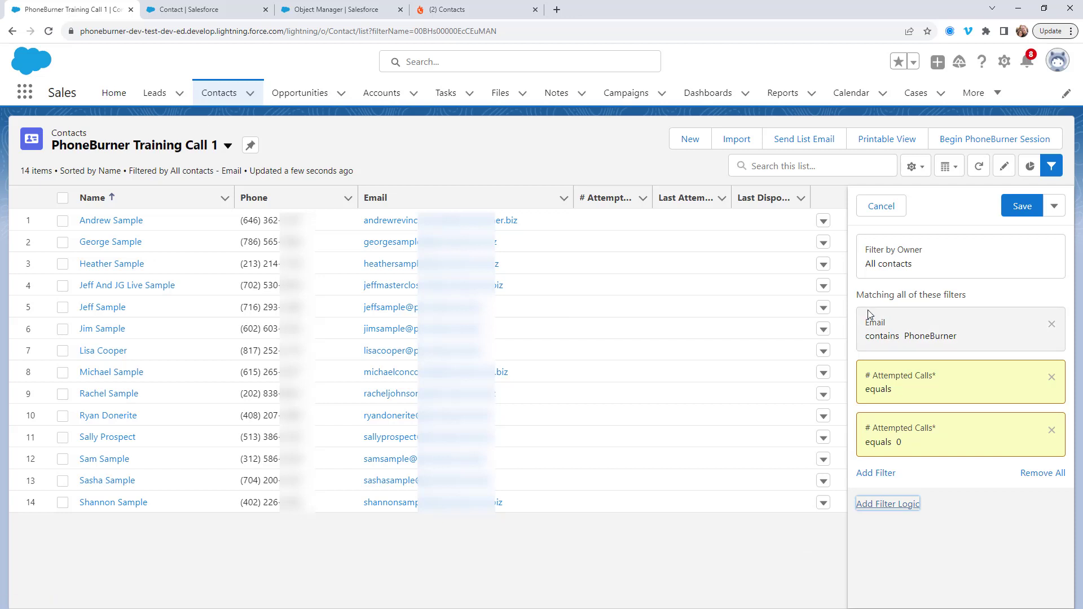
click(1021, 206)
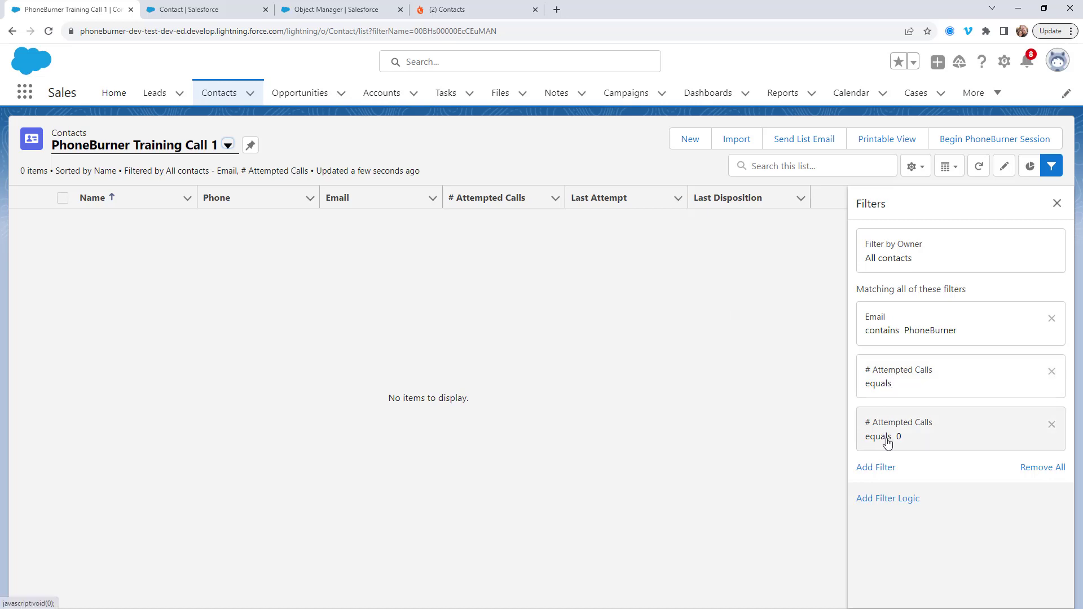
Add filter logic reading 1 AND 2 OR 3 and try to save it.
click(894, 507)
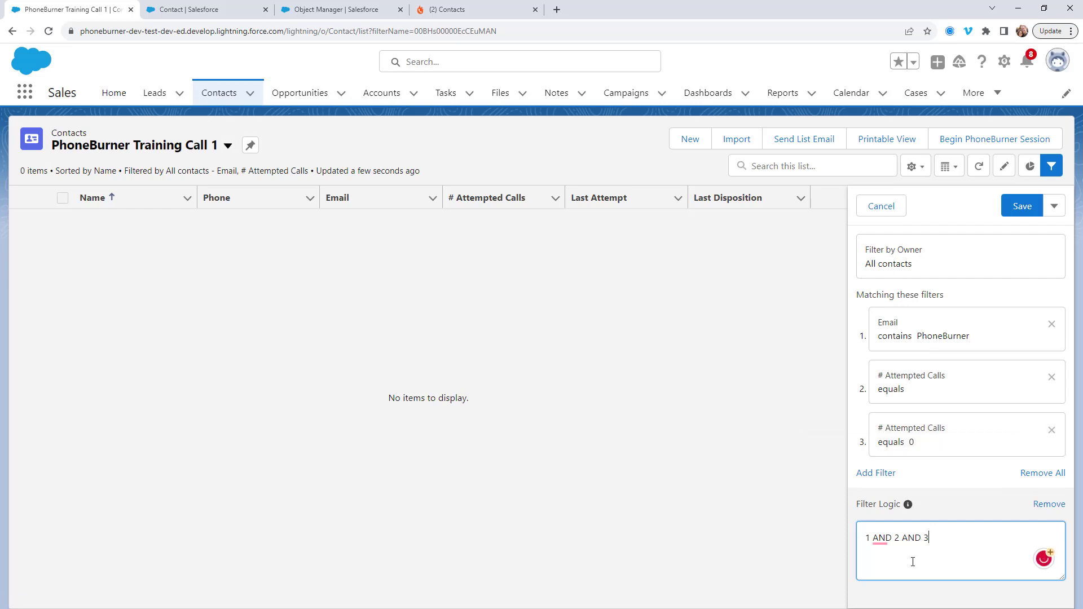
mouse_move(882, 538)
drag(923, 540, 905, 540)
text(OR)
click(1028, 211)
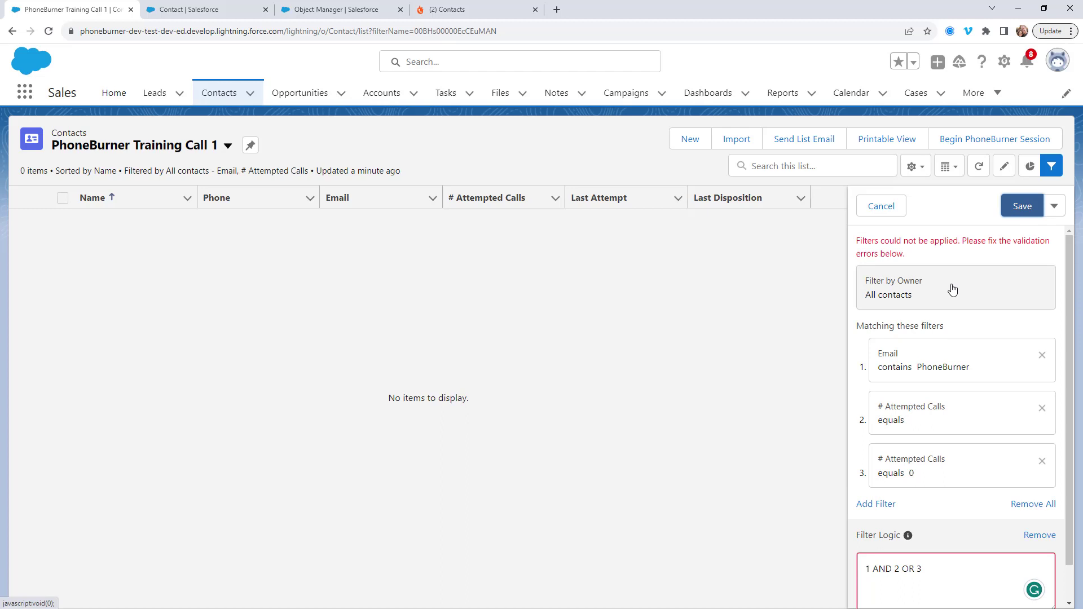
Put parentheses around the OR expression to make the filter logic 1 AND (2 OR 3), and save the filters.
scroll(948, 293, down, 1)
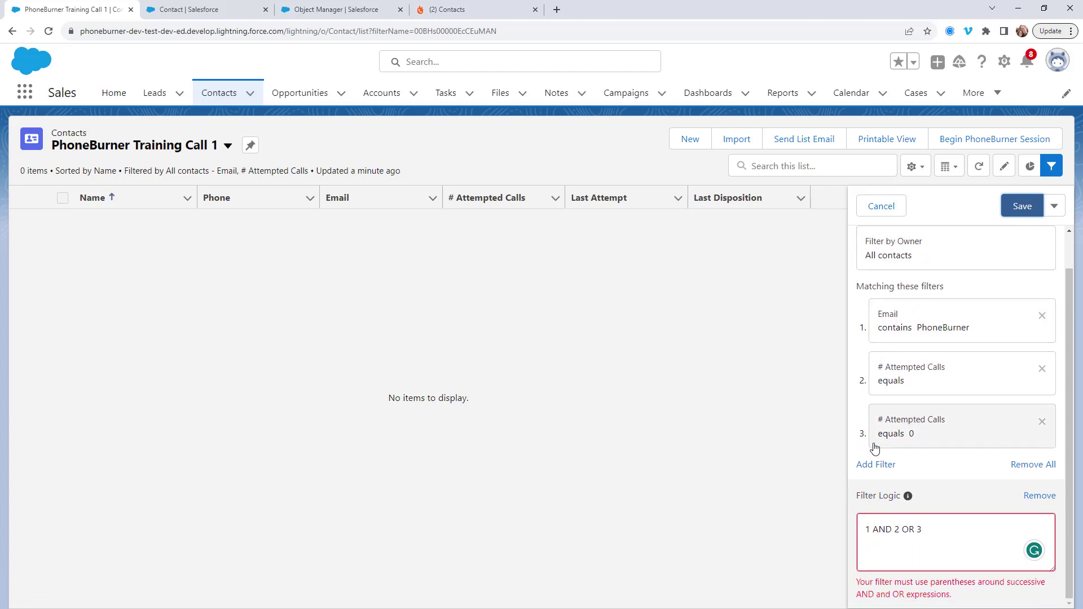
click(896, 528)
text(()
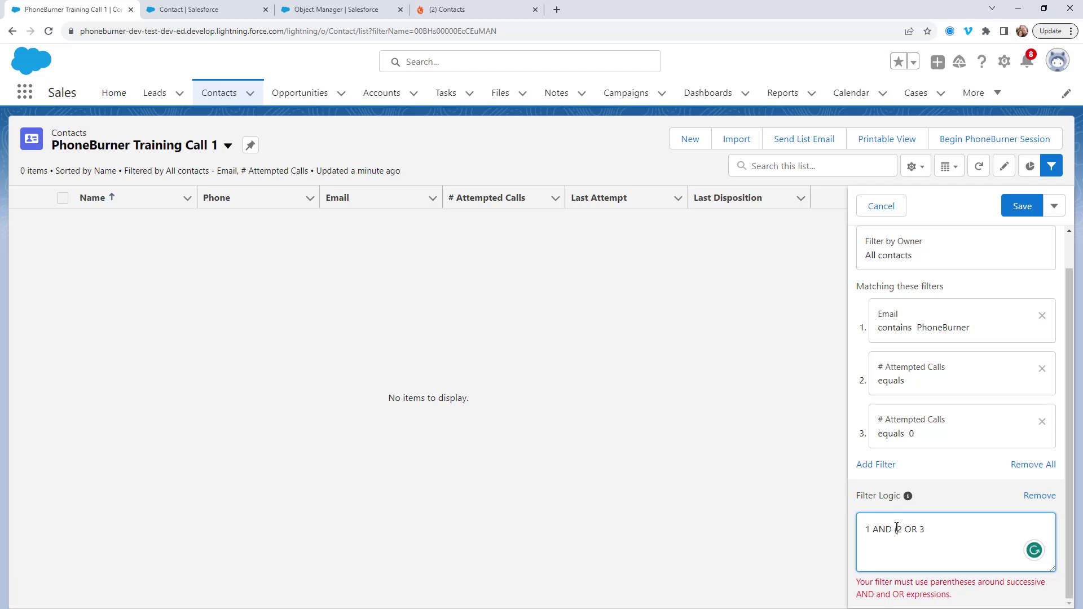
click(936, 526)
text())
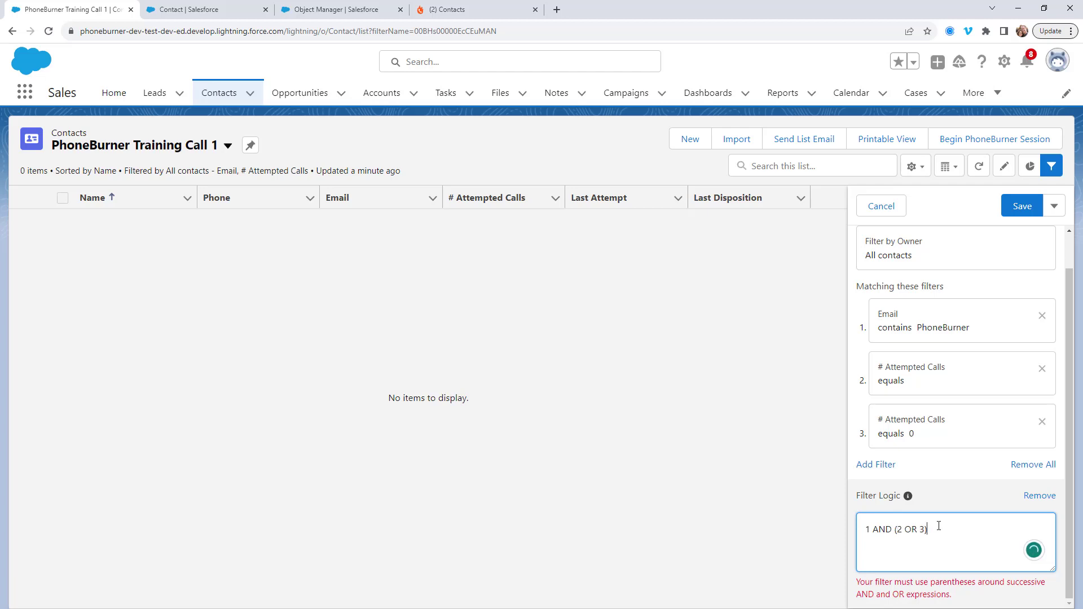
click(1021, 210)
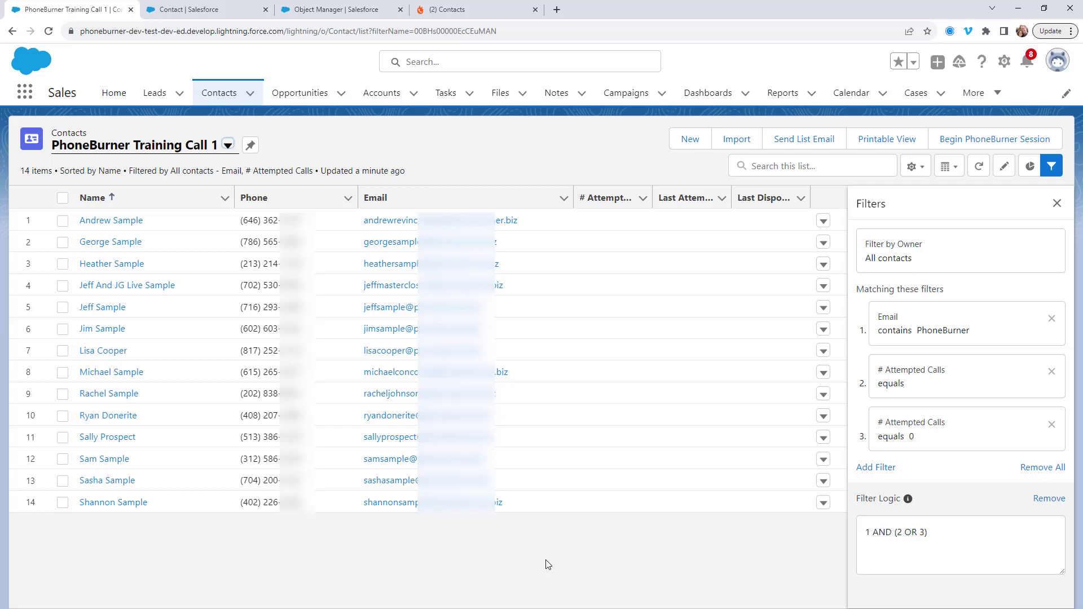
Clone the Call 1 list view as "PhoneBurner Training Call 2" with API name PhoneBurner_Training_Call_2.
click(914, 167)
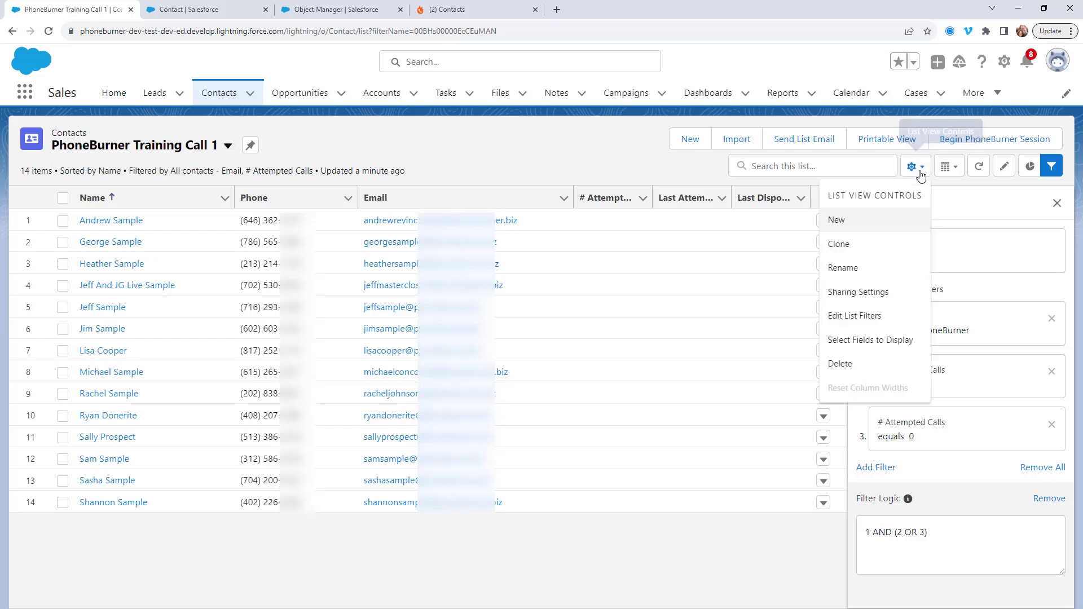
click(869, 246)
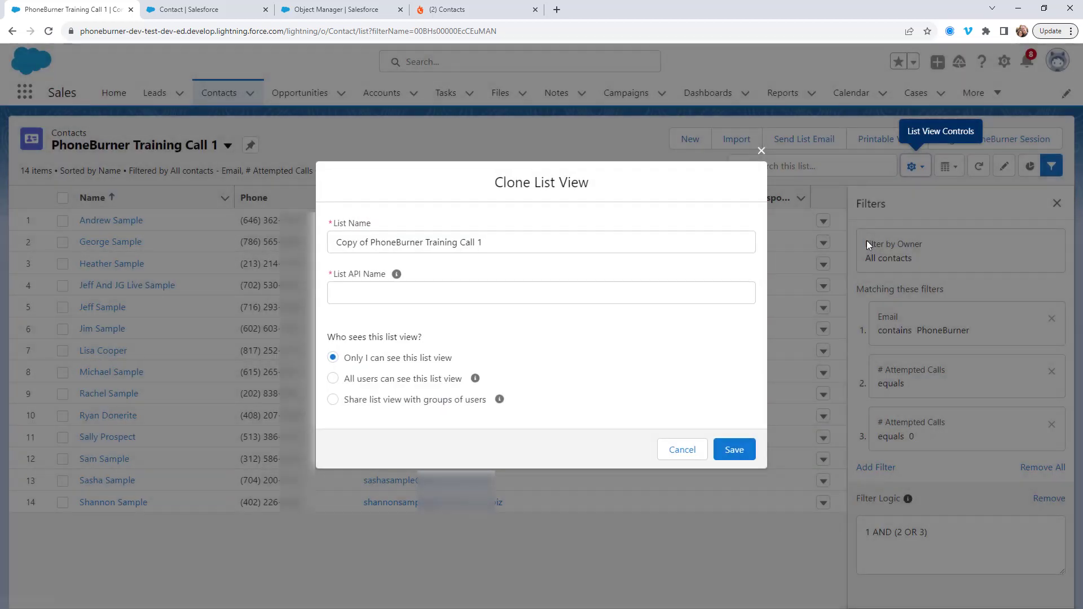
drag(372, 244, 337, 242)
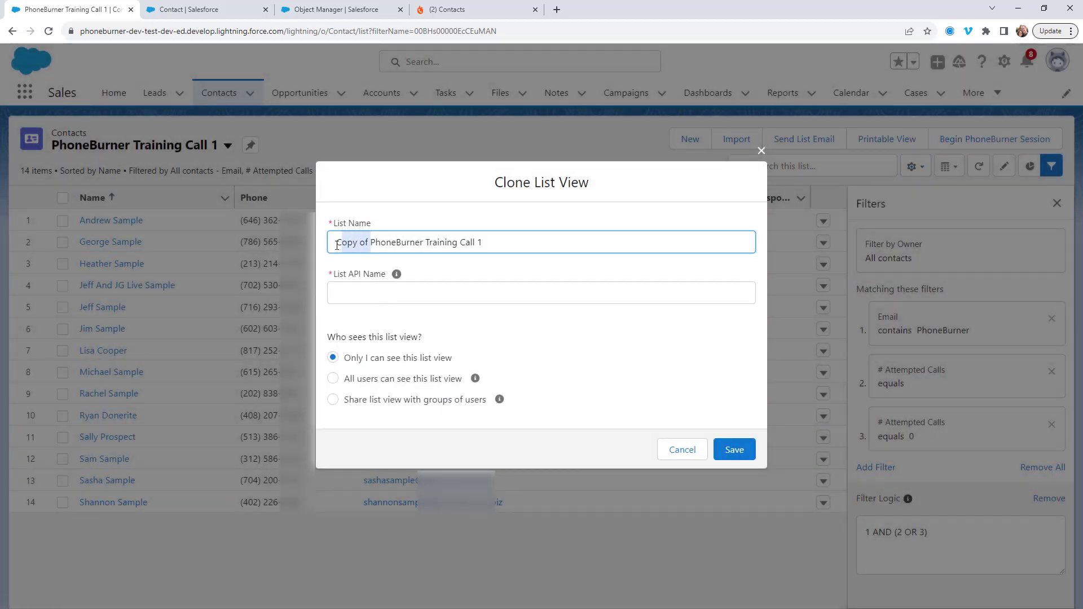
key(BackSpace)
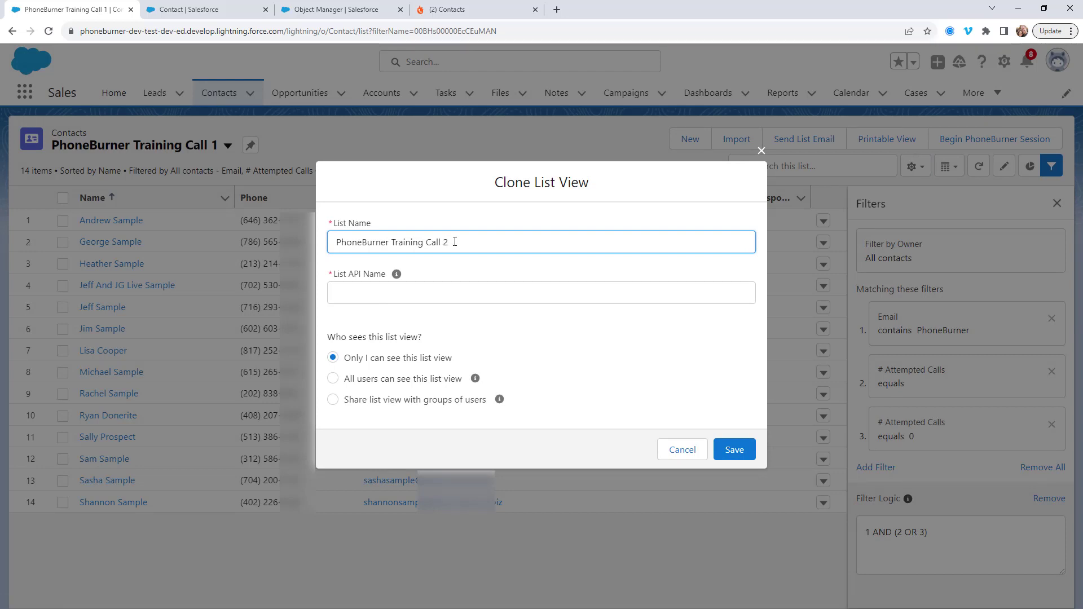
click(432, 288)
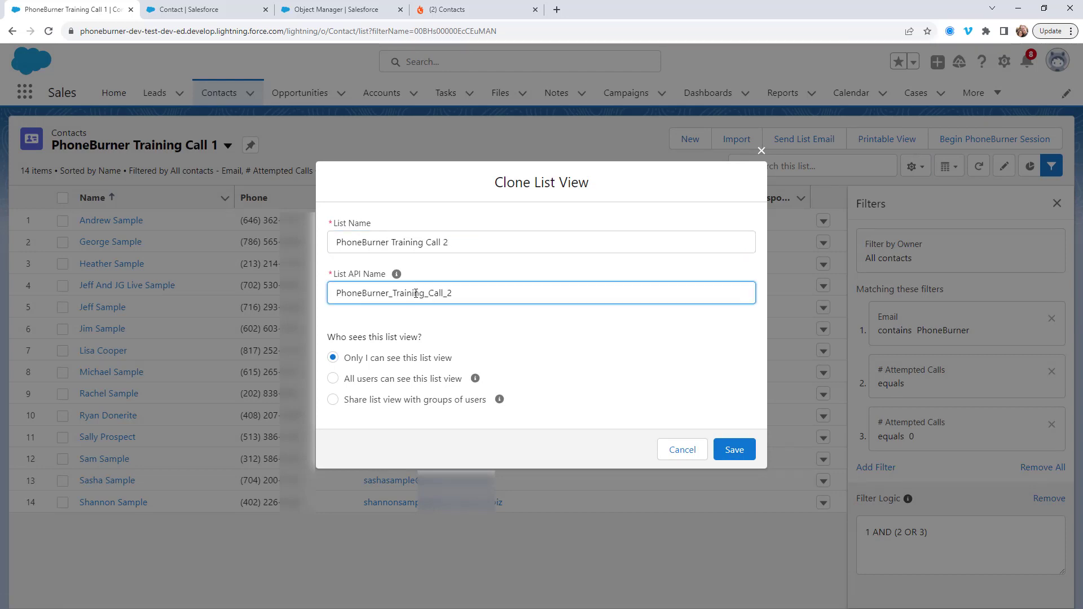
click(736, 451)
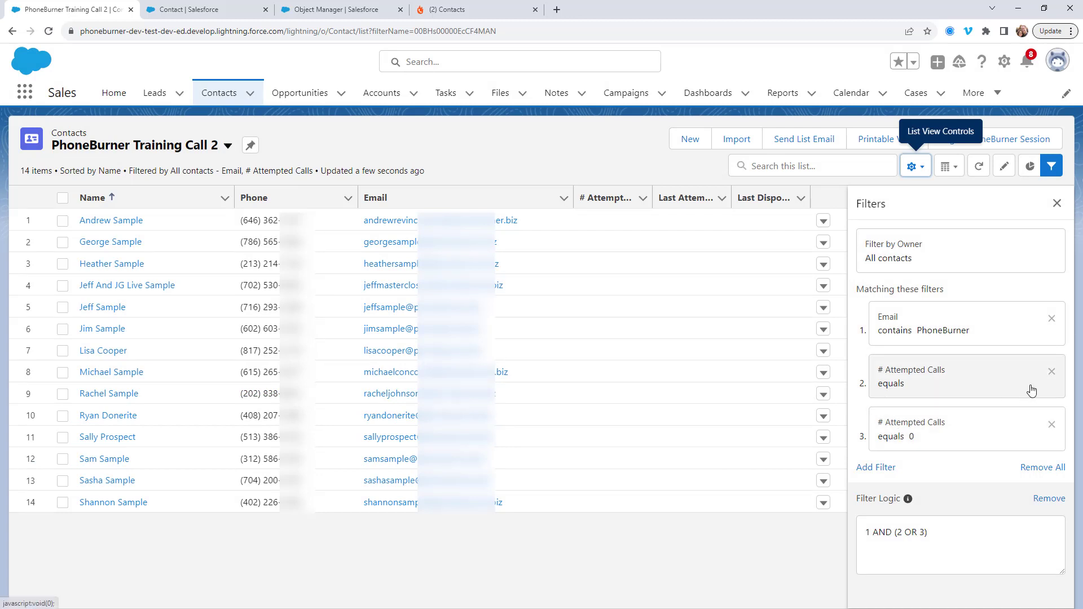
Set the blank # Attempted Calls filter to equals 1 and remove the filter that equals 0.
click(992, 387)
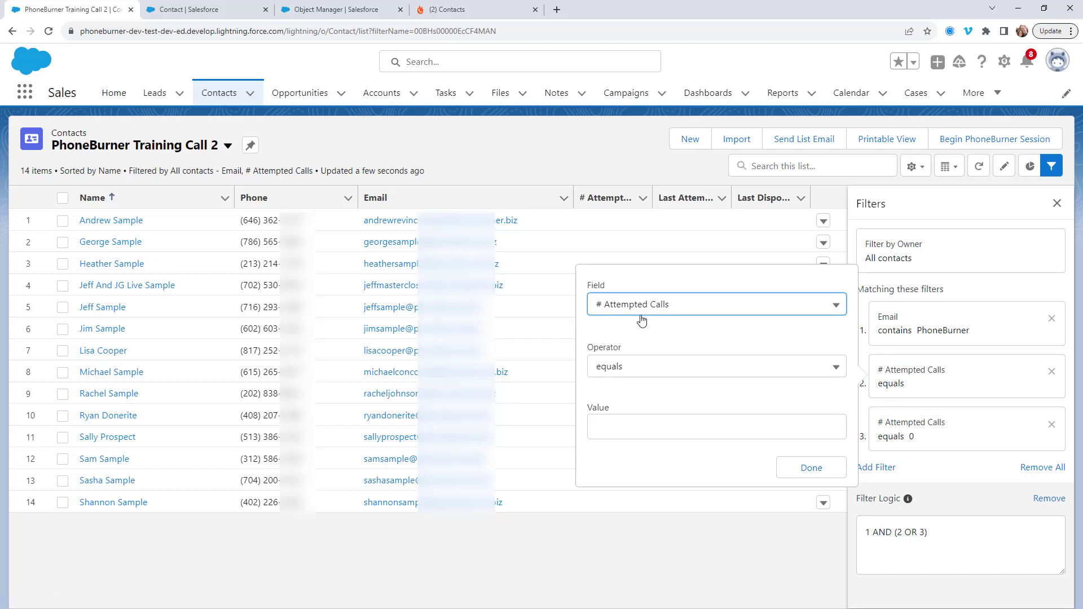
click(640, 433)
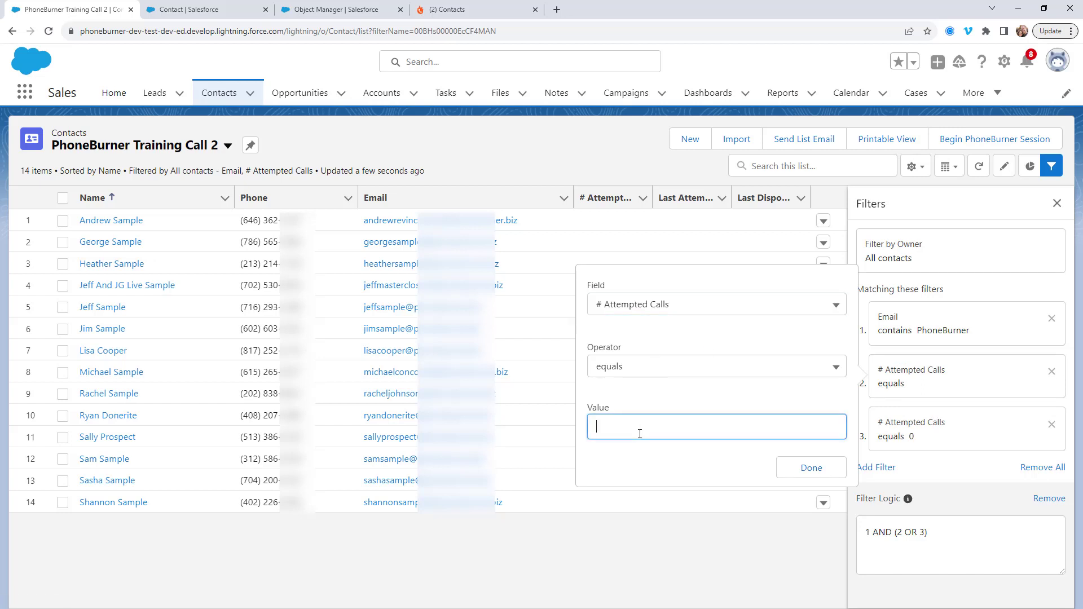
text(1)
click(811, 468)
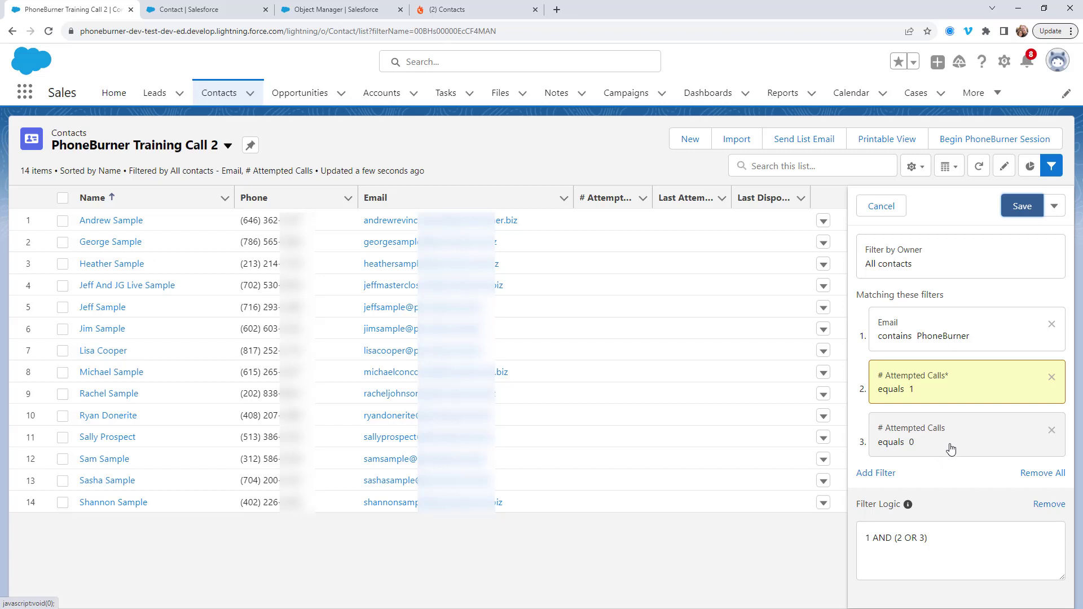
click(1052, 430)
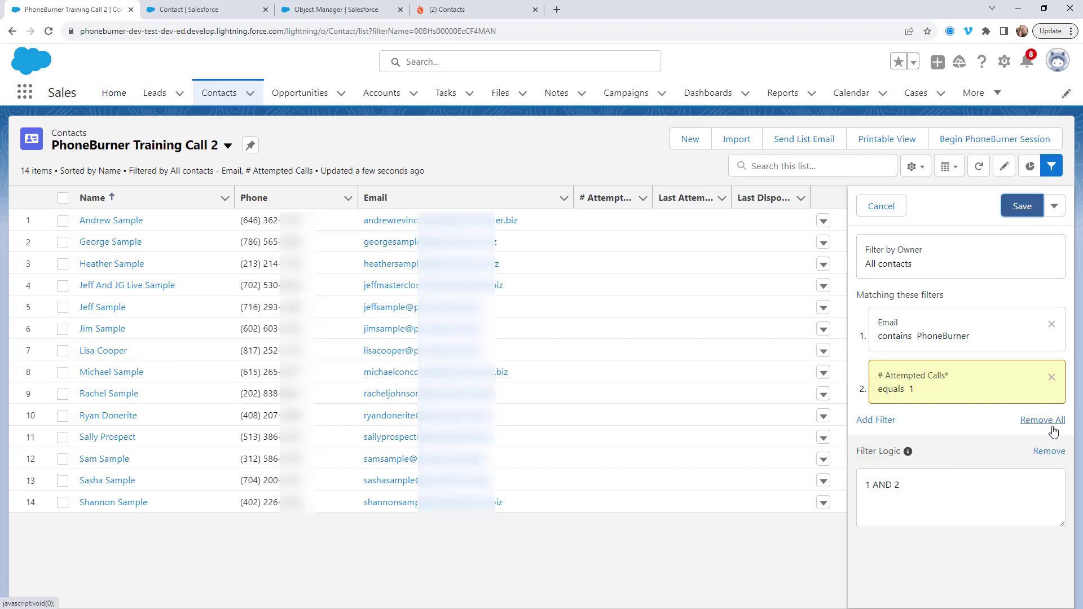
Add a filter for Last Attempt not equal to TODAY.
click(872, 420)
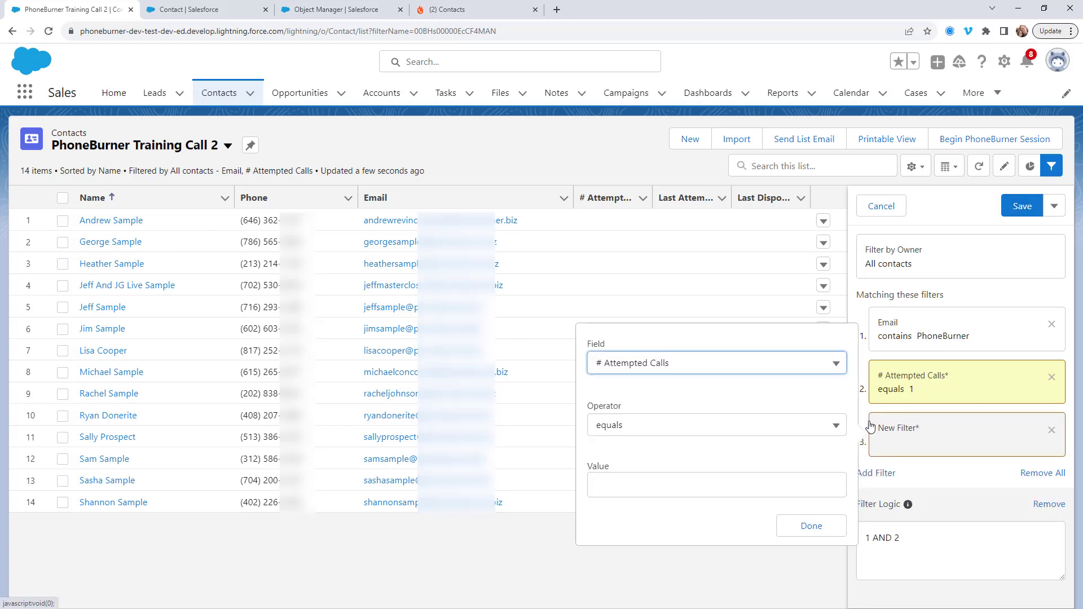
click(718, 366)
scroll(711, 405, down, 15)
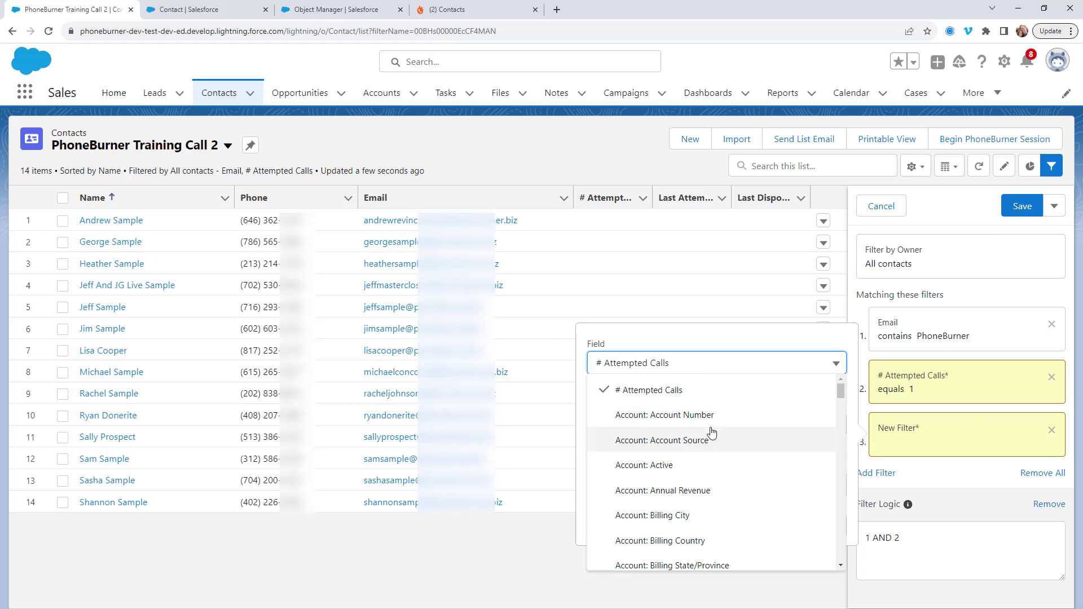
scroll(708, 433, down, 4)
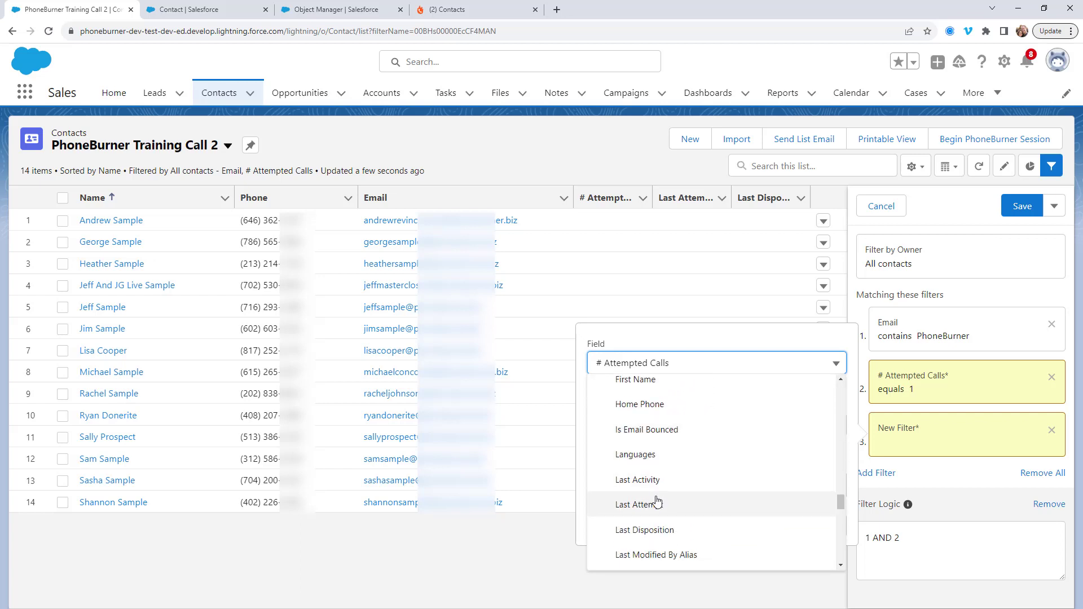
click(655, 503)
click(647, 427)
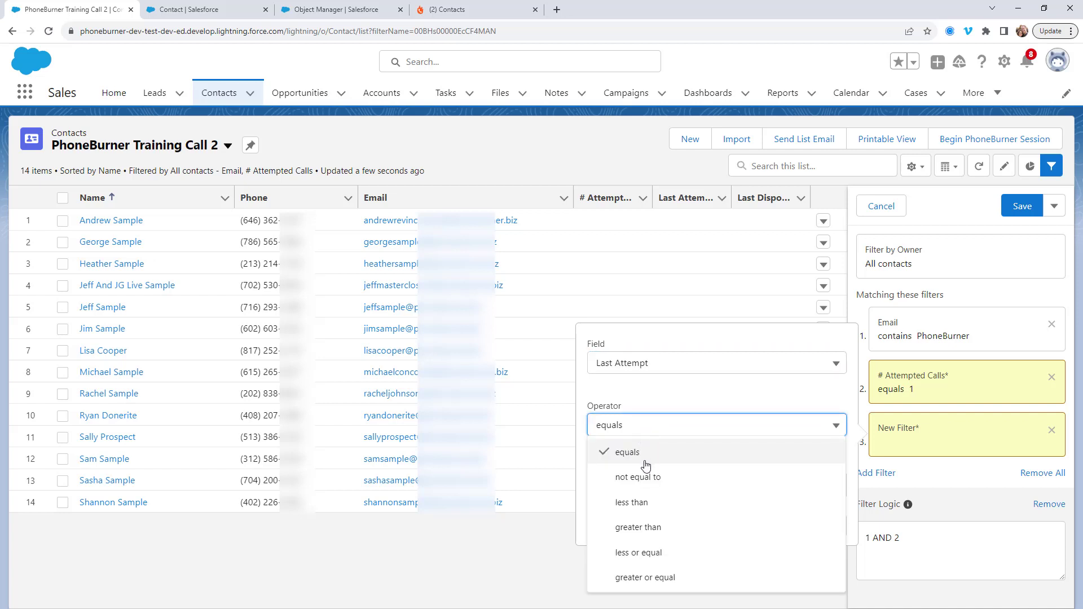
click(646, 477)
click(646, 487)
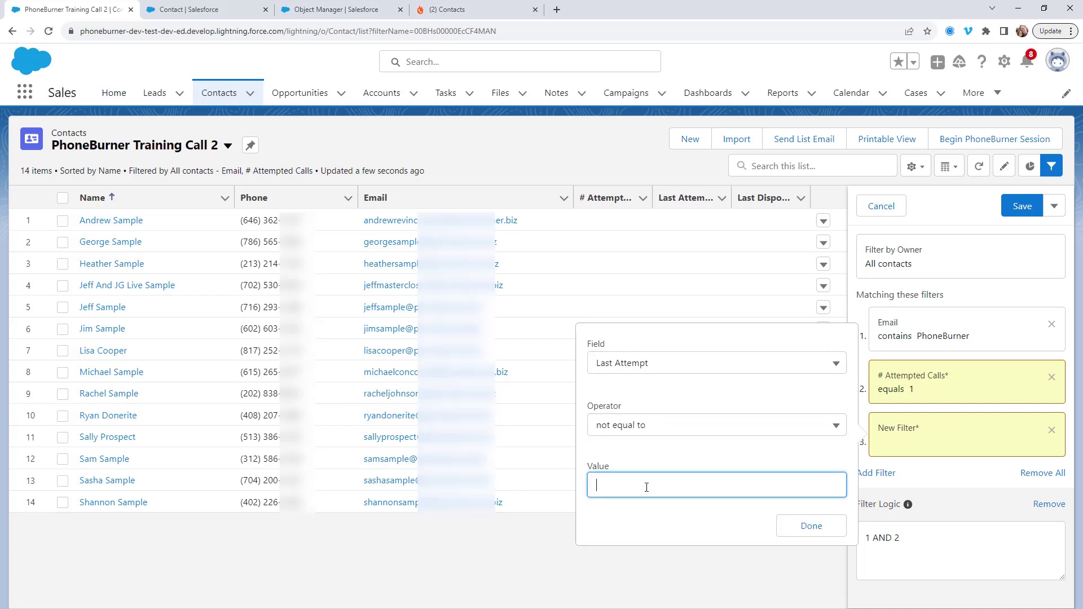
text(TODAY)
click(812, 527)
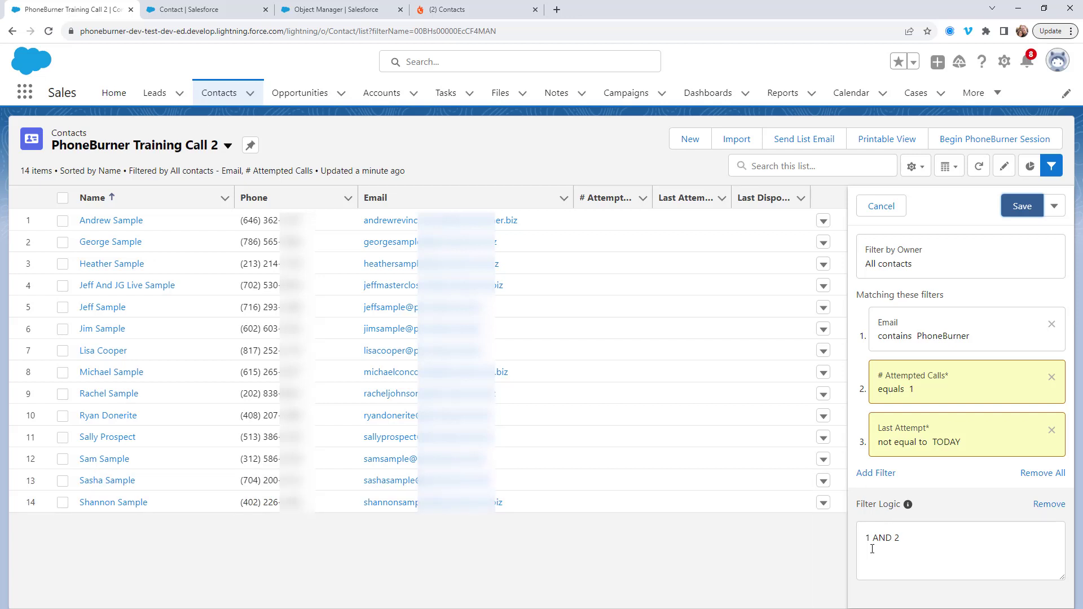
Extend the filter logic to 1 AND 2 AND 3 and save the list view's filters.
click(902, 538)
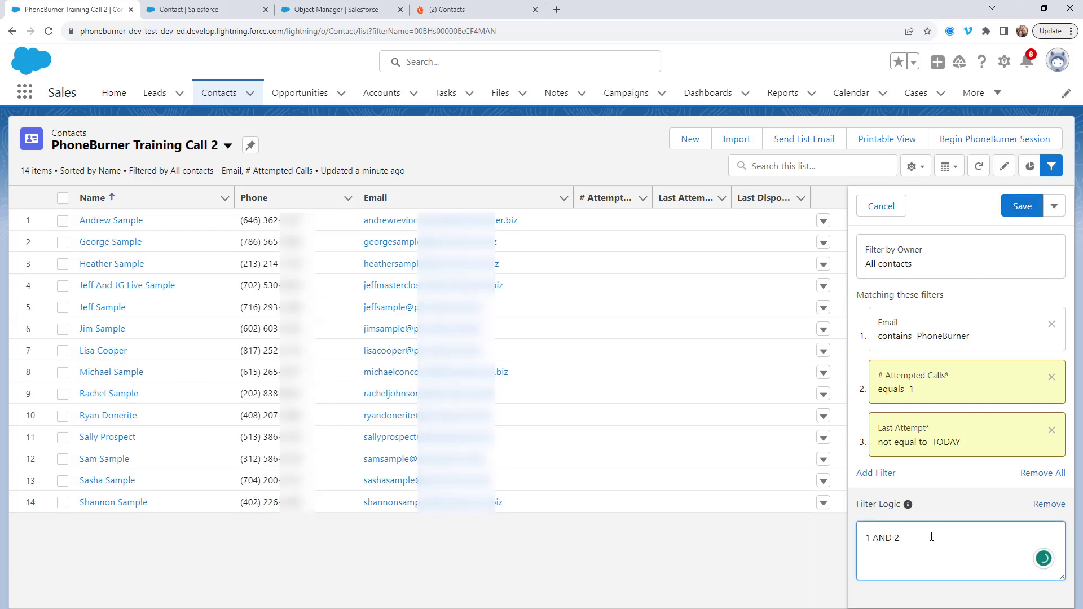
text(AND 3)
click(1021, 207)
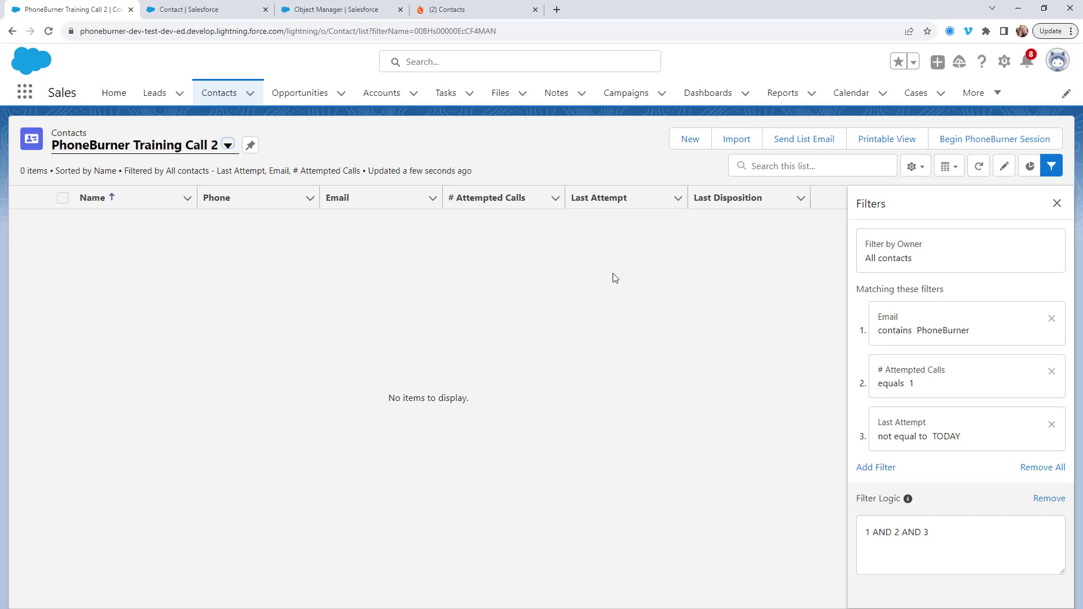
Open the PhoneBurner Training Call 1 list view and select its first two contacts.
click(230, 151)
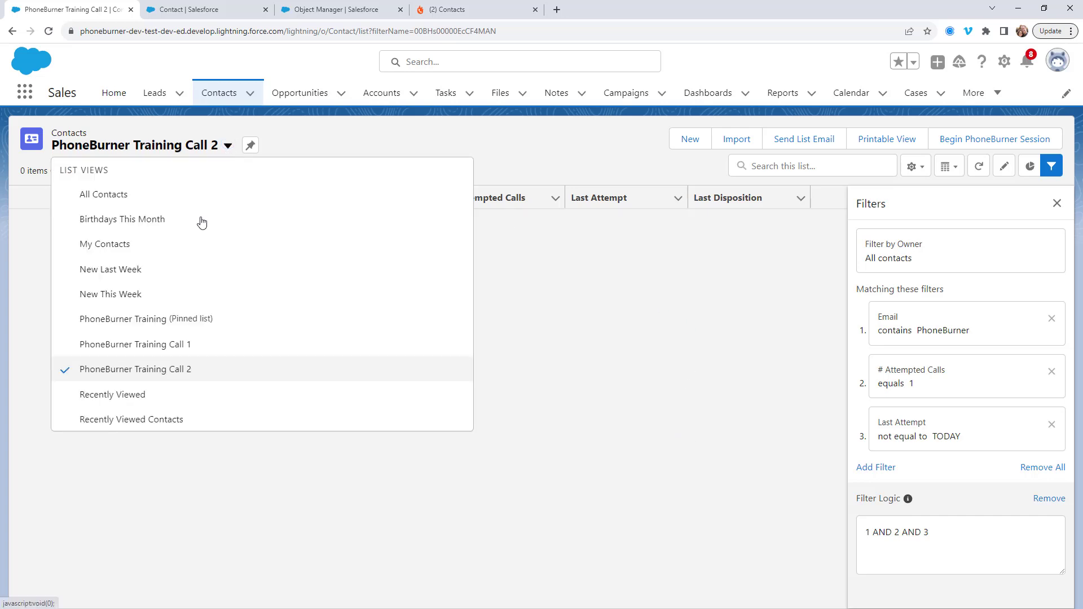
click(172, 353)
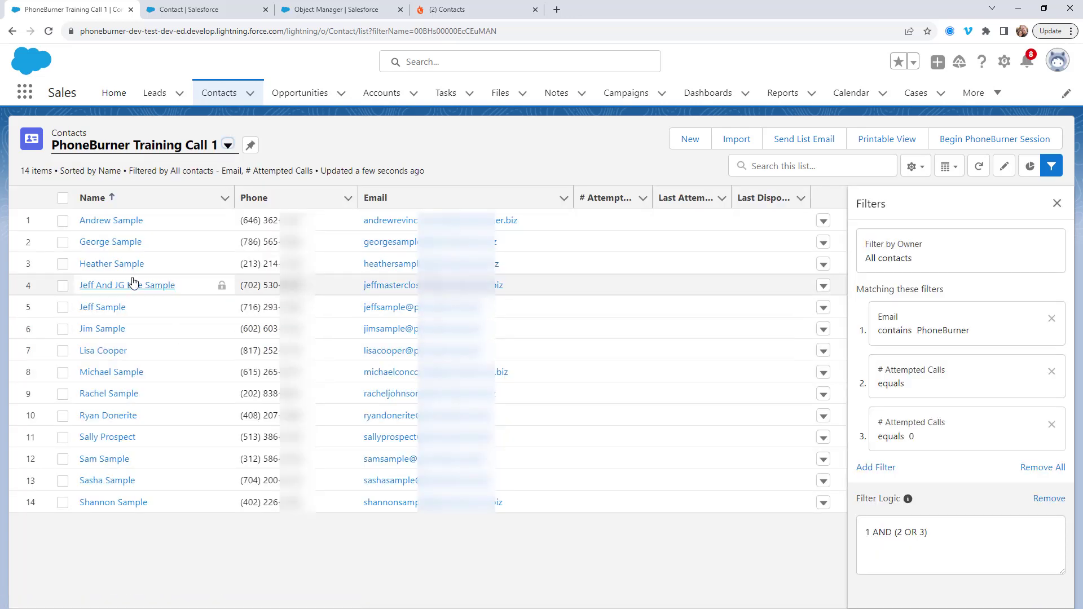
click(63, 221)
click(63, 242)
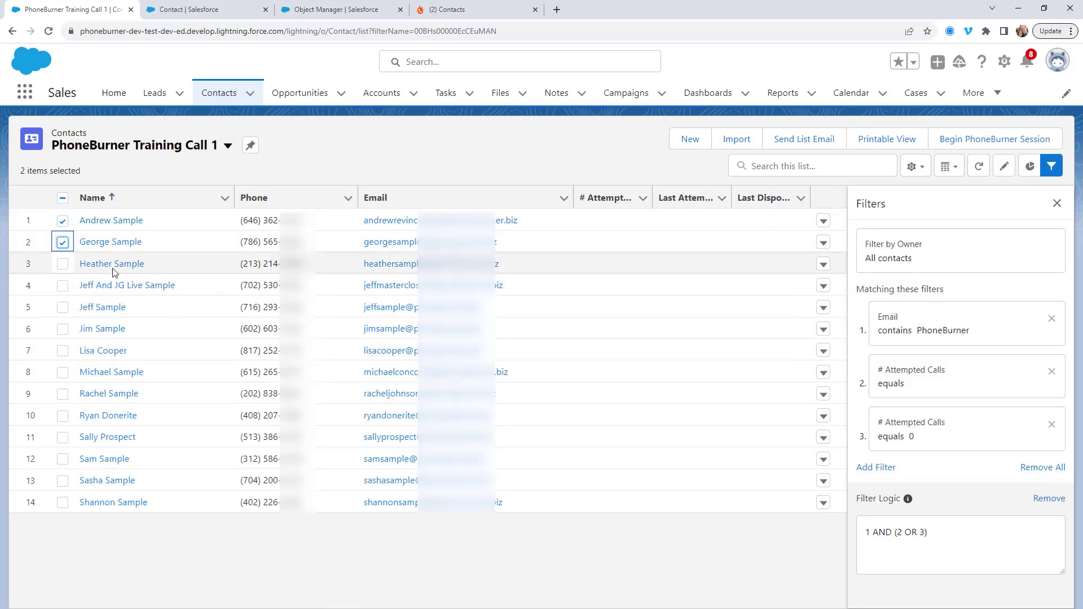
Begin a PhoneBurner session for the selected contacts, signing in with the prefilled account credentials and starting to dial.
click(979, 146)
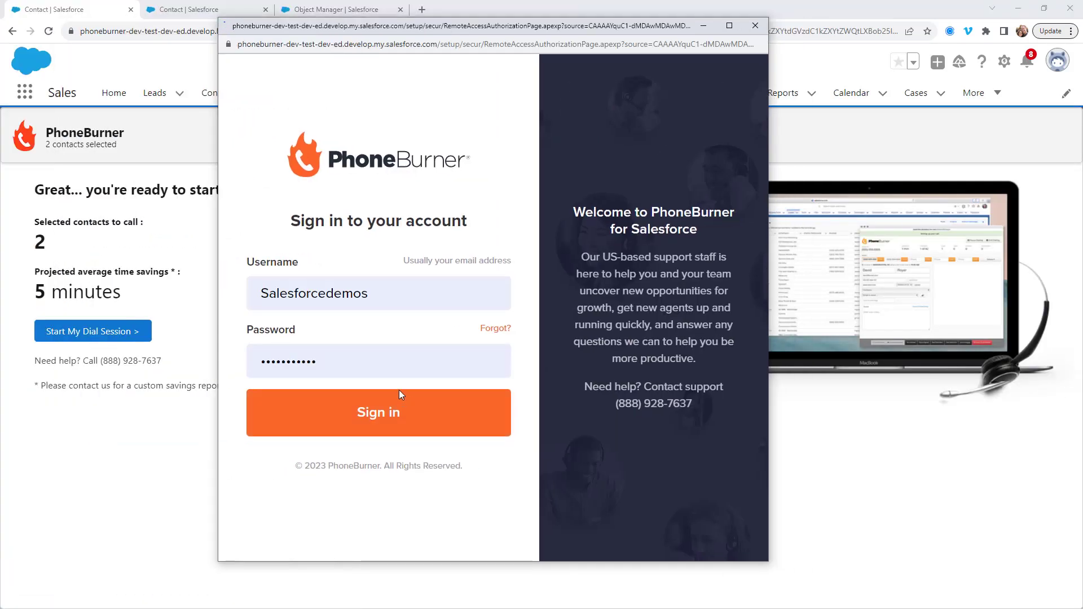
click(399, 395)
click(494, 316)
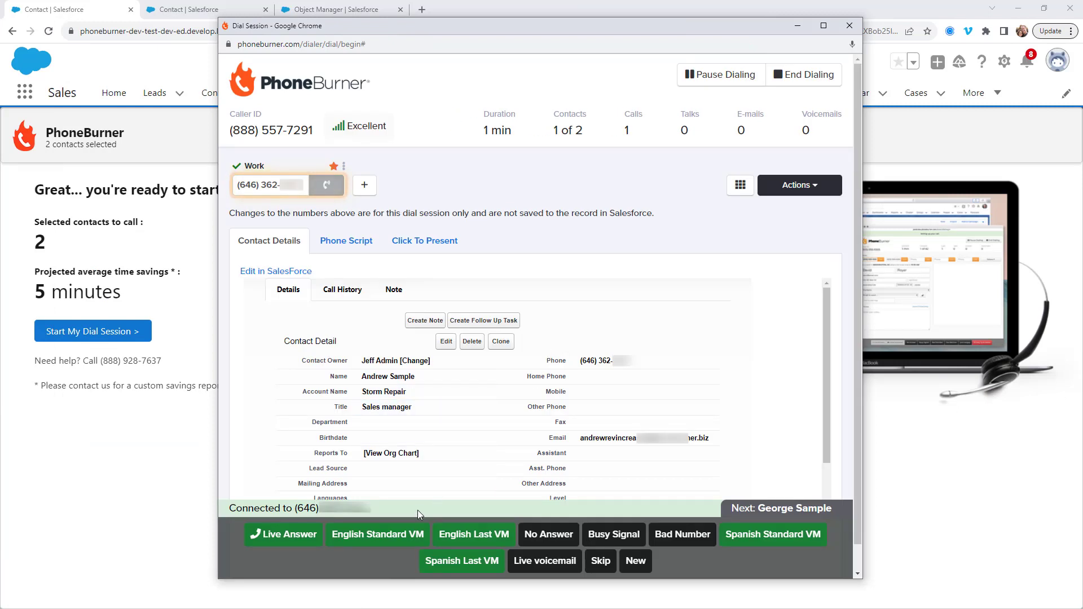
Leave the English Standard VM for the first contact, and log the second contact's live answered call as Set Appointment.
click(405, 535)
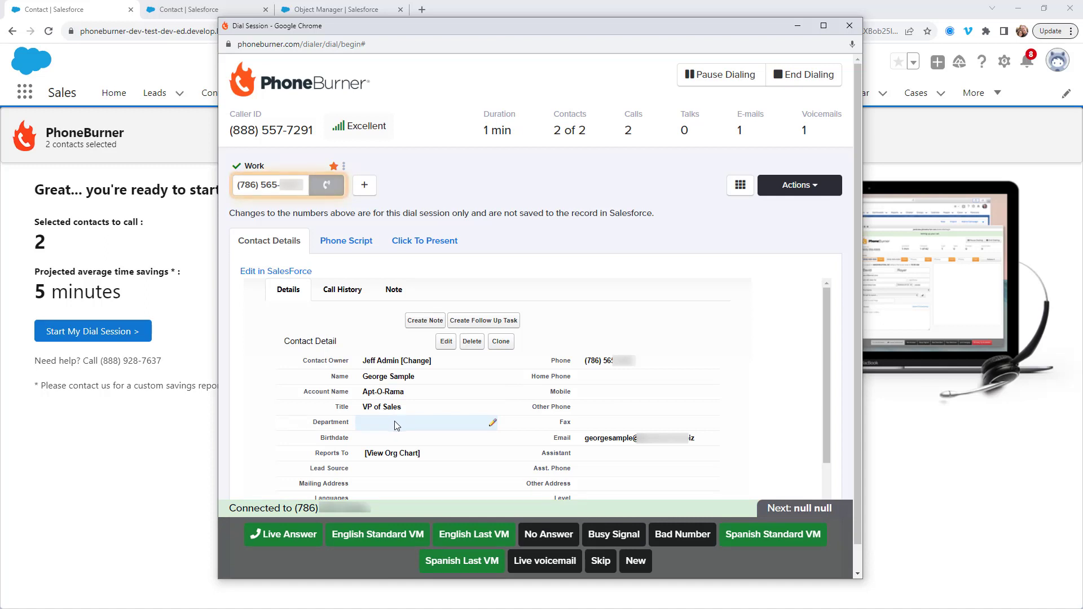
click(290, 539)
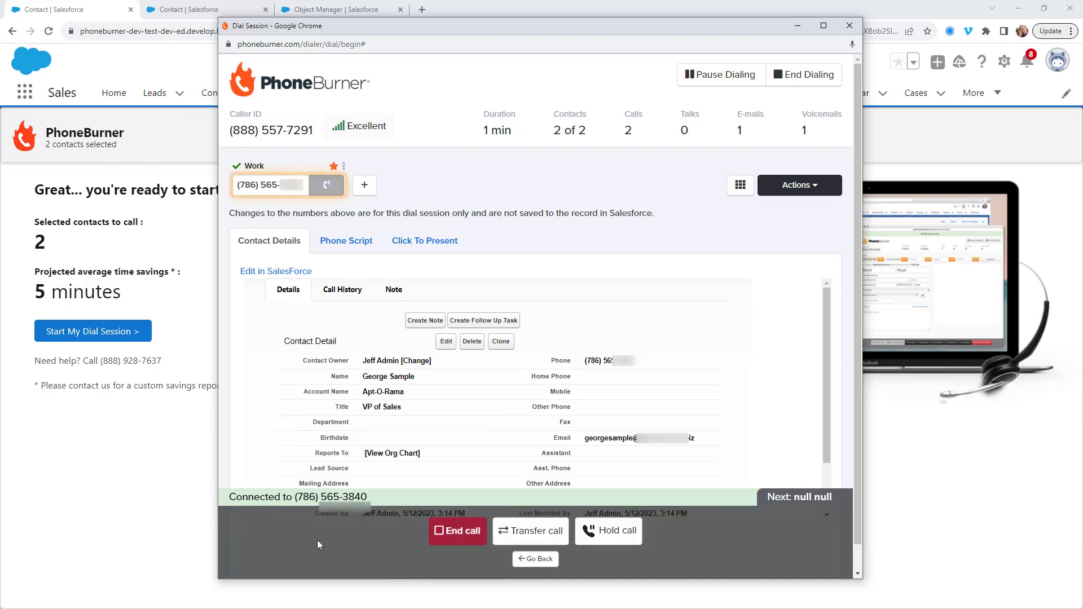
click(458, 533)
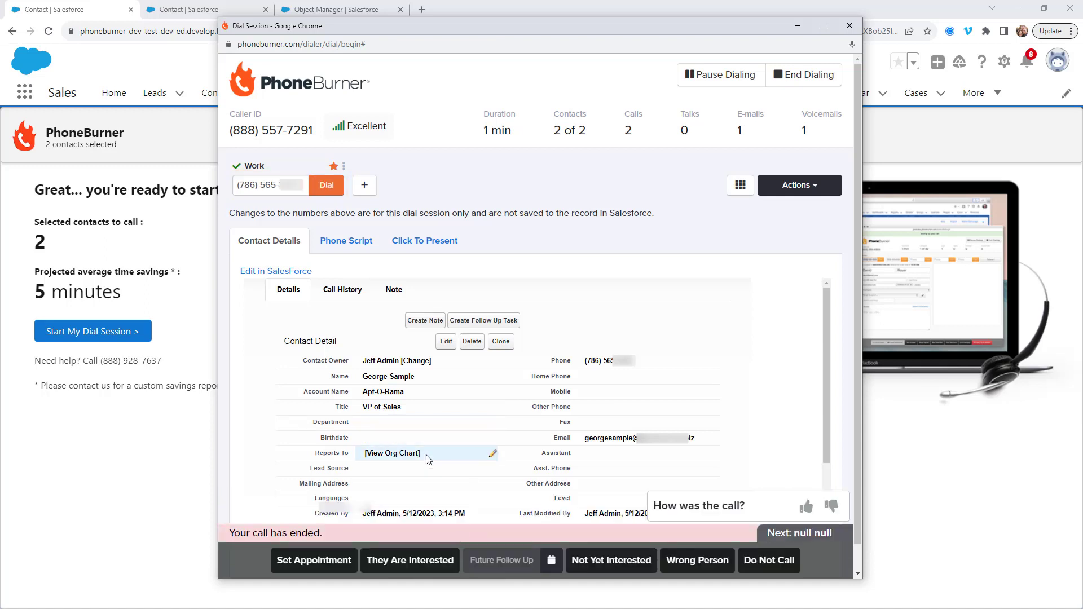
click(317, 564)
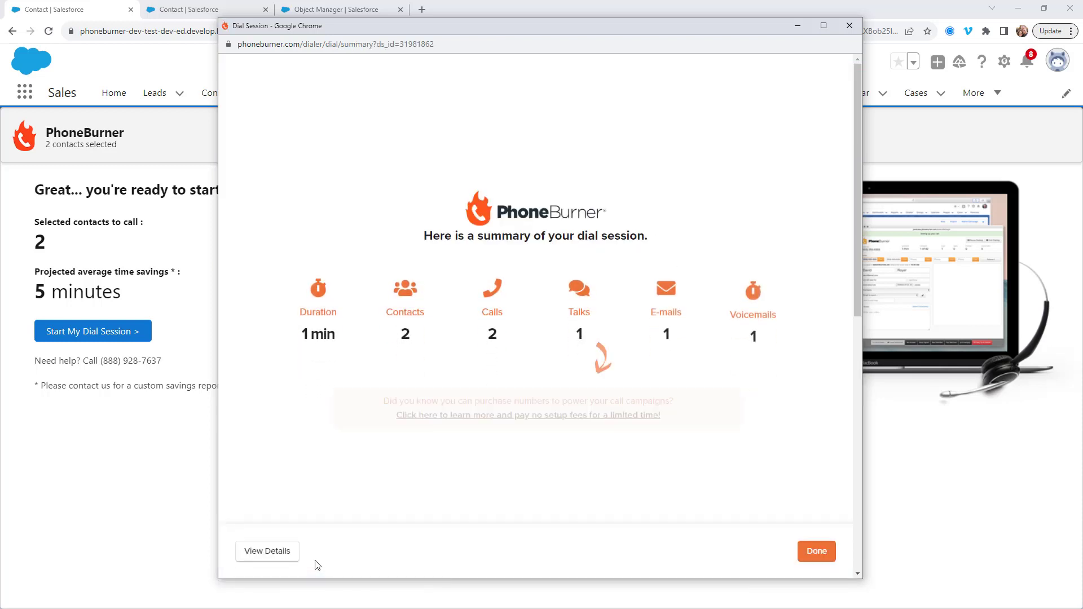
Finish the dial session from its summary and return to the Call 1 list view with its filters shown.
click(807, 554)
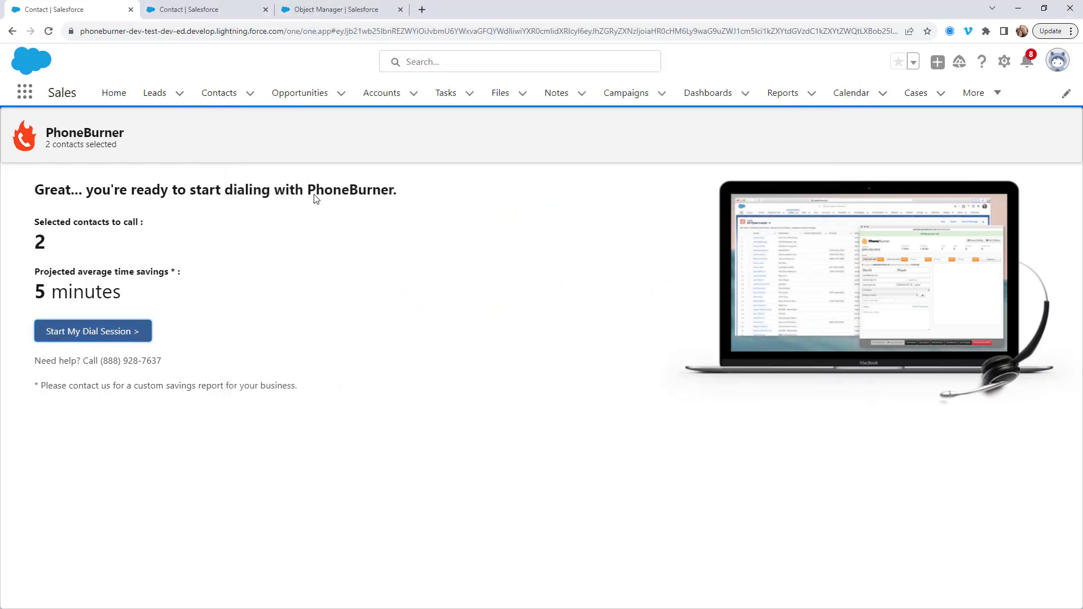
click(14, 31)
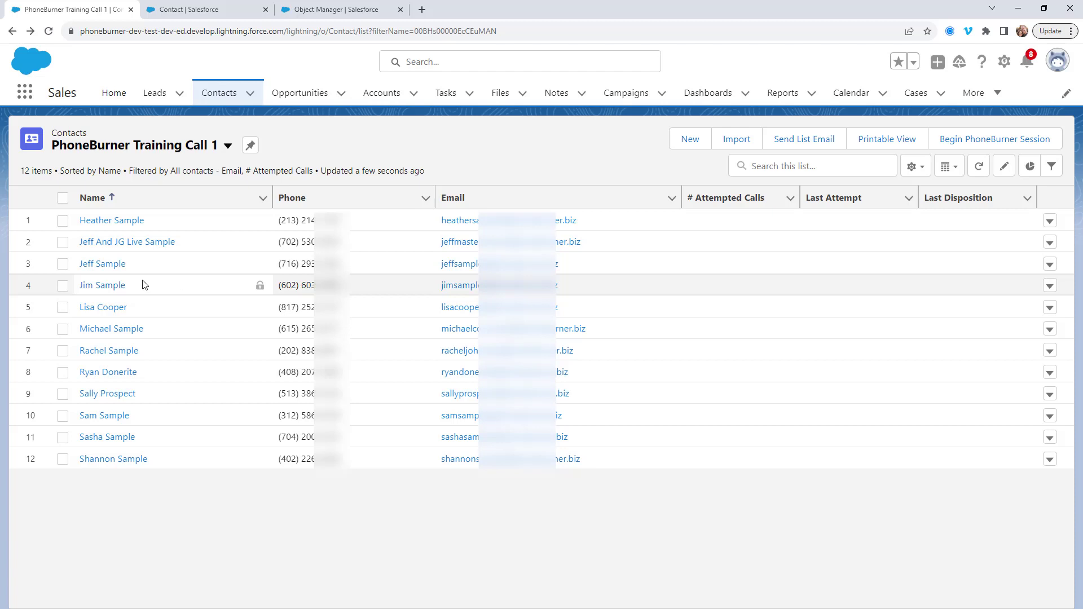
click(1052, 167)
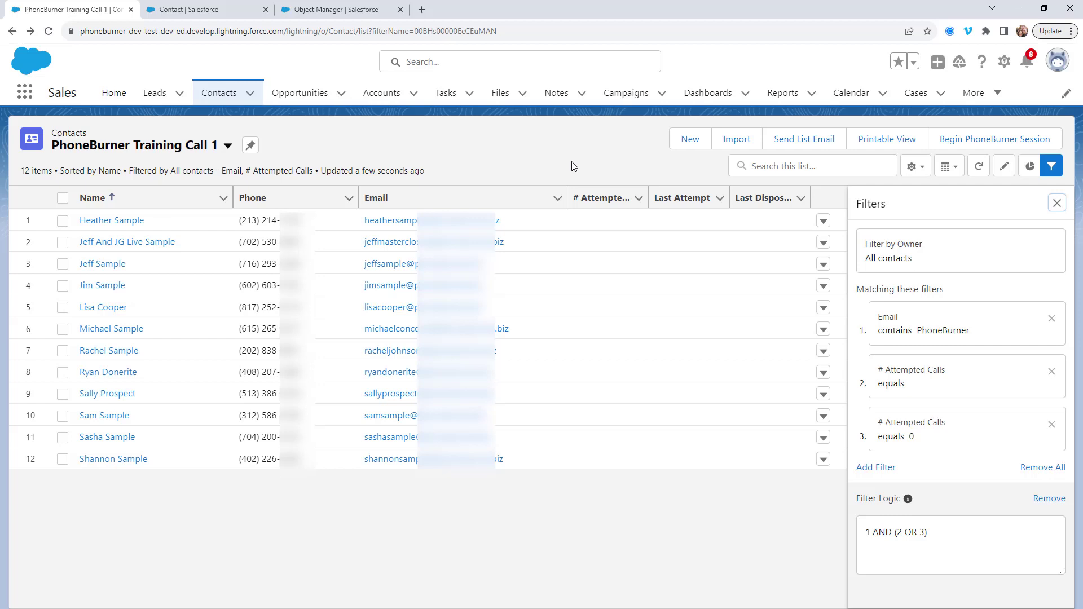
In the PhoneBurner Training Call 2 list view, set the Last Attempt filter to equals TODAY and save it.
click(227, 147)
click(141, 365)
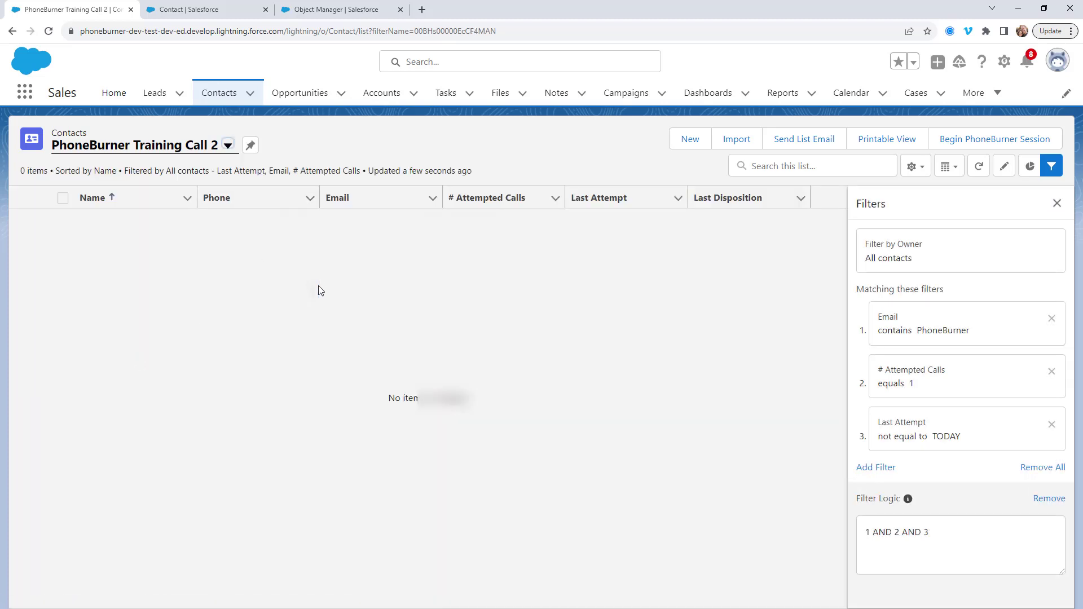
click(924, 434)
click(690, 427)
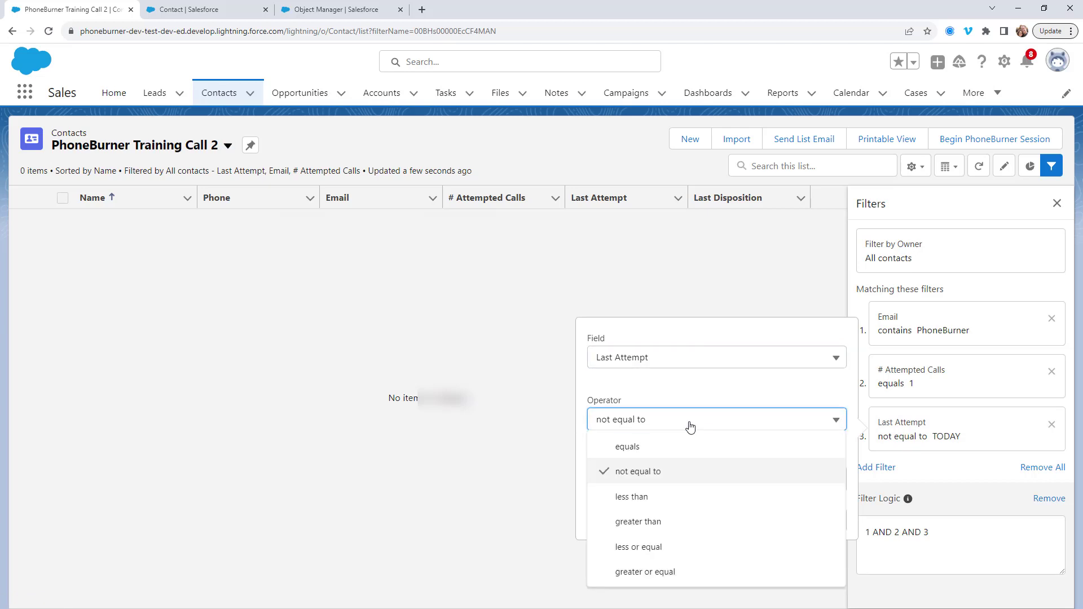
click(677, 445)
click(811, 520)
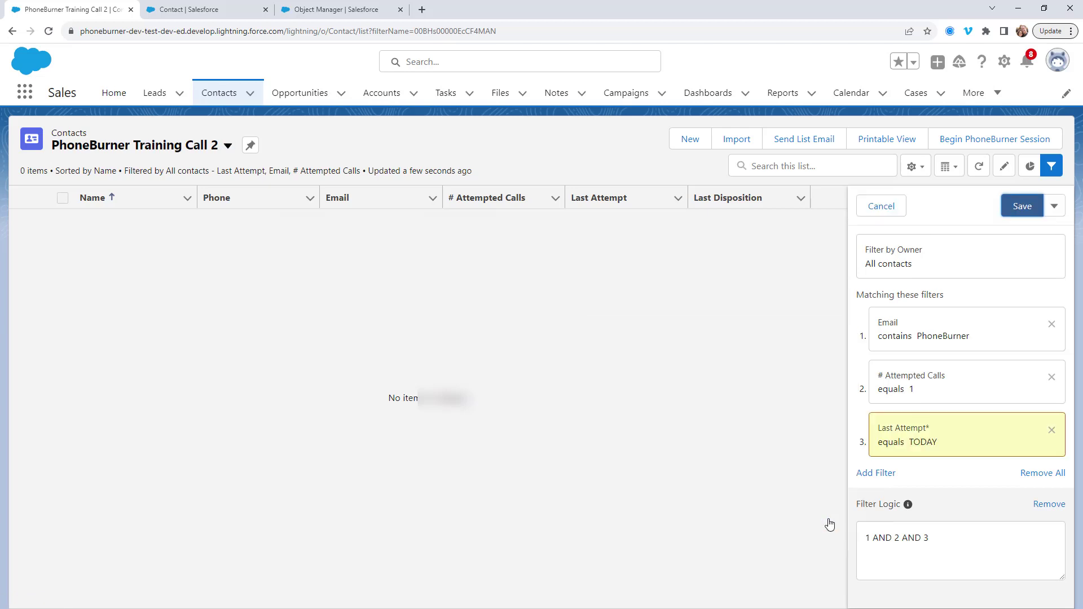
click(1022, 205)
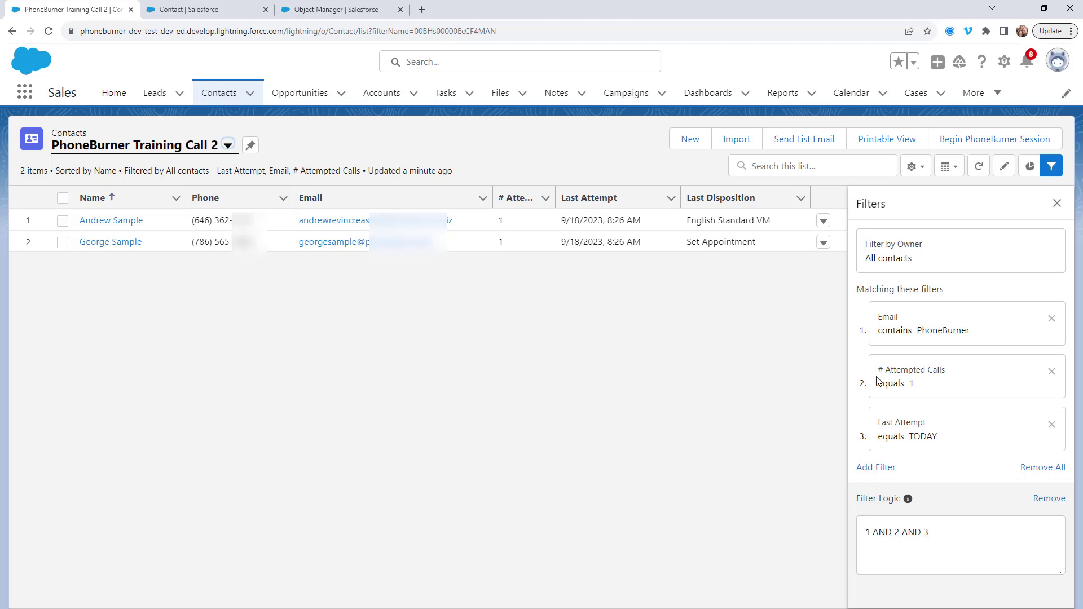
Add a filter for Last Disposition not equal to Set Appointment.
click(890, 468)
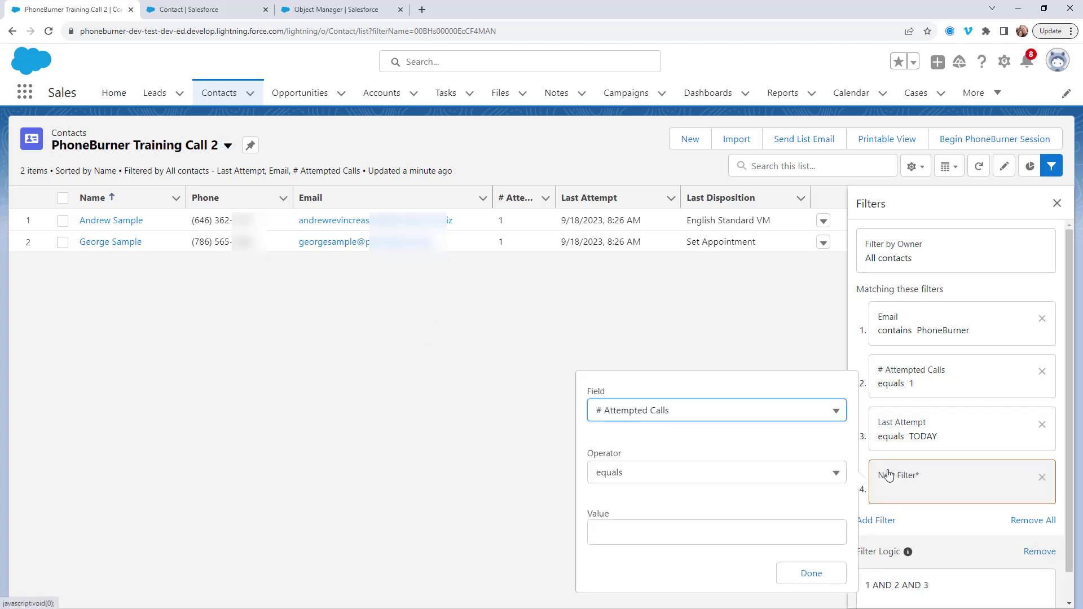
click(724, 418)
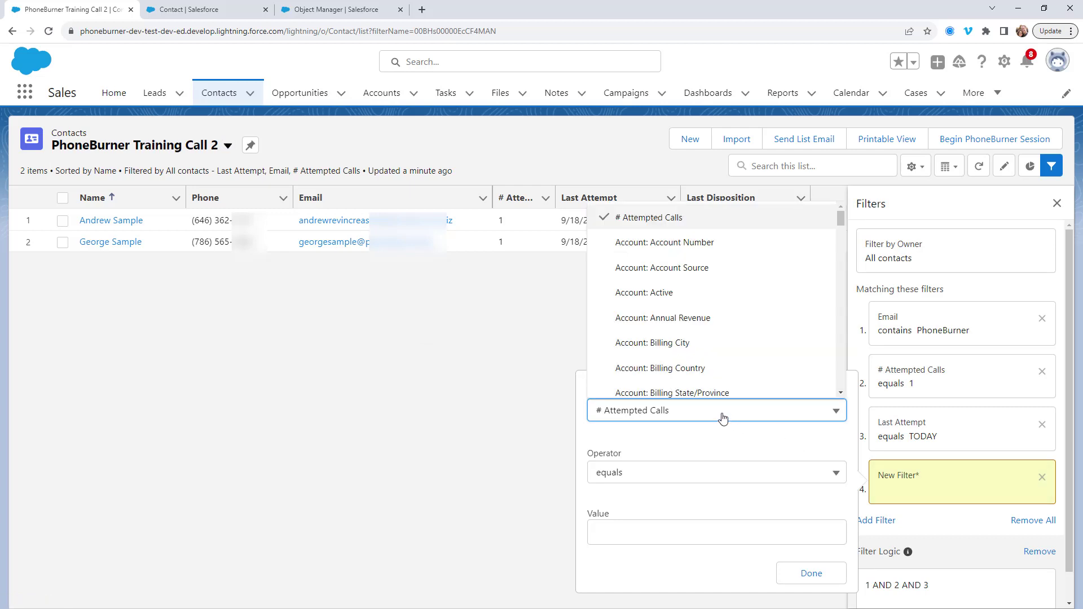
scroll(721, 332, down, 2)
scroll(721, 335, down, 5)
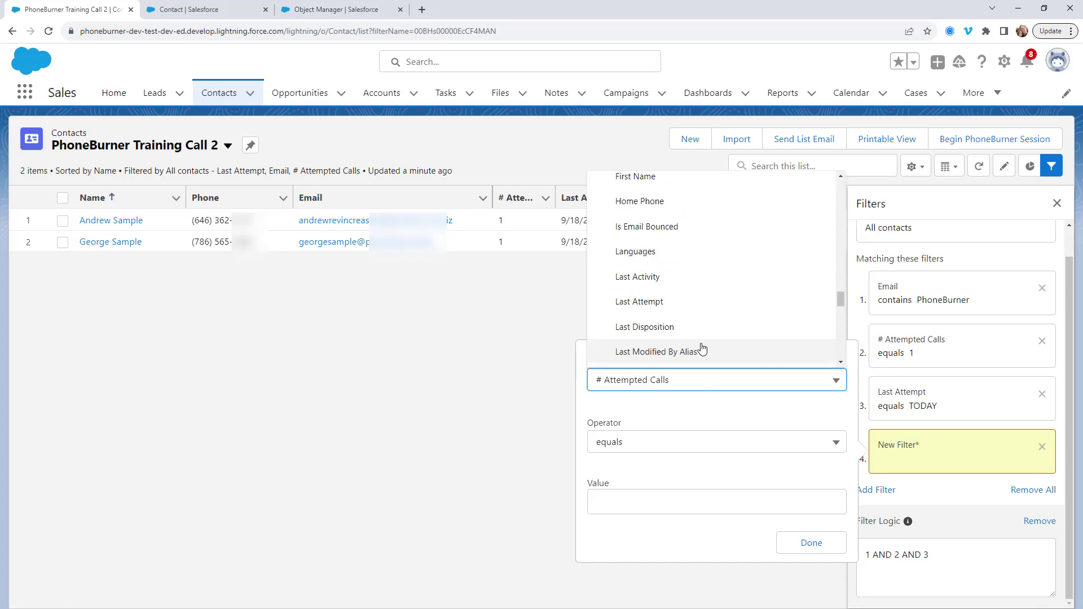
click(662, 337)
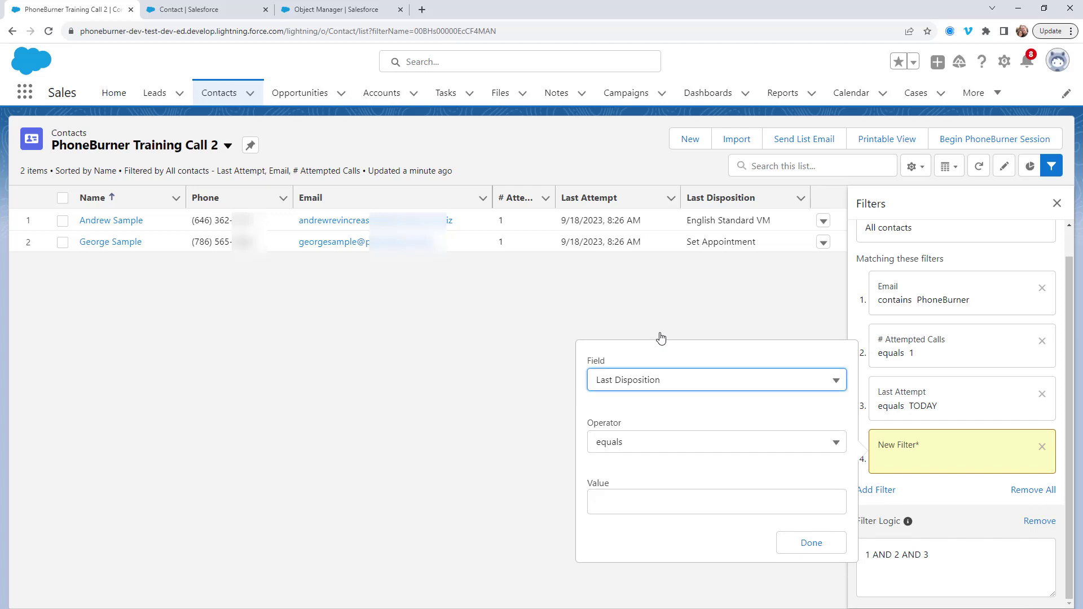
click(643, 442)
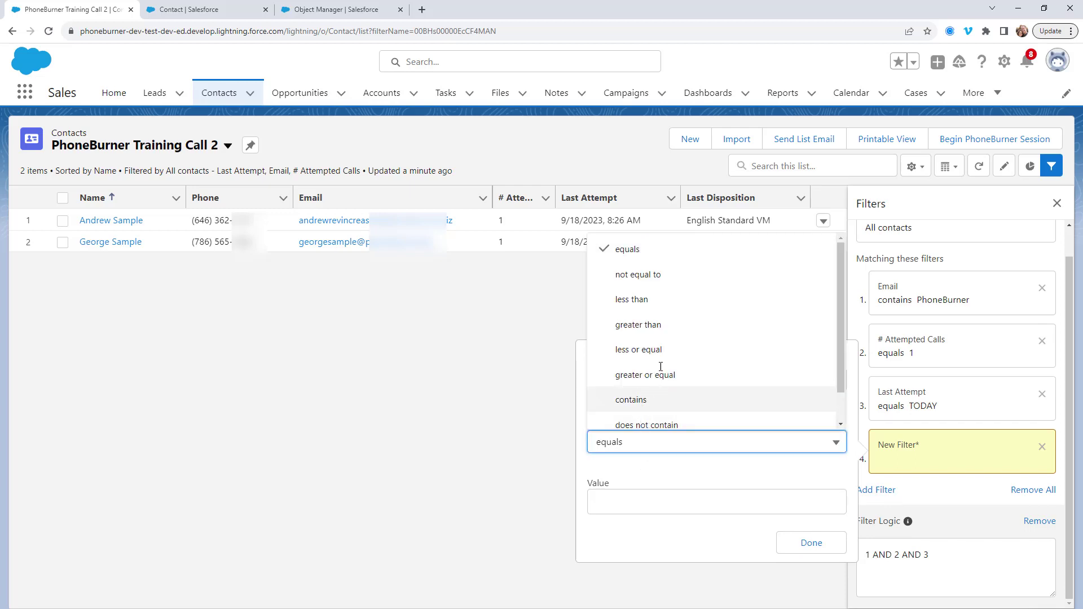
click(665, 280)
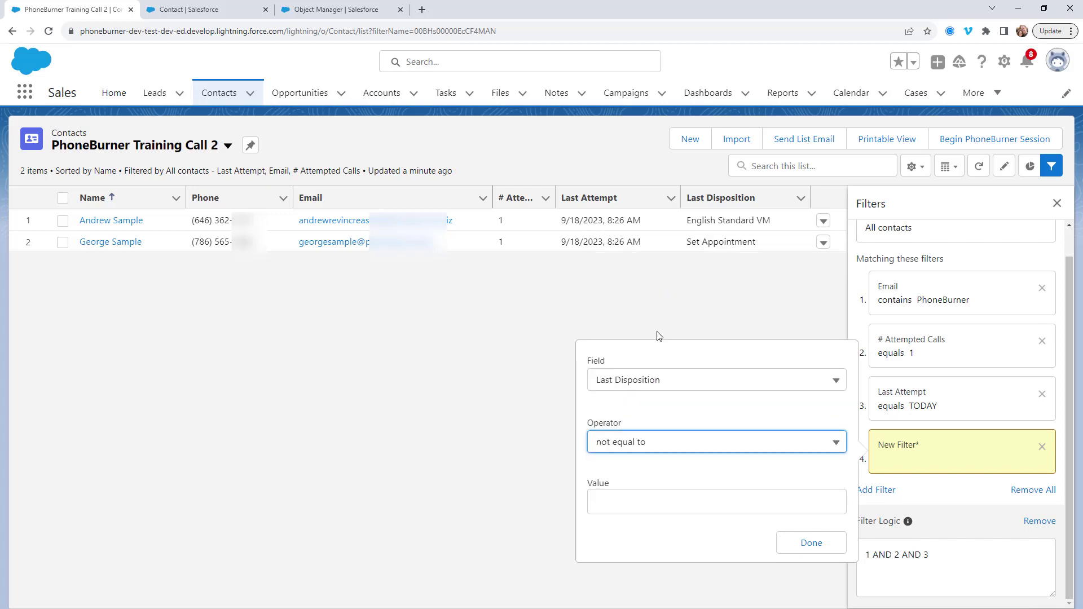
click(640, 496)
text(Set Appointment)
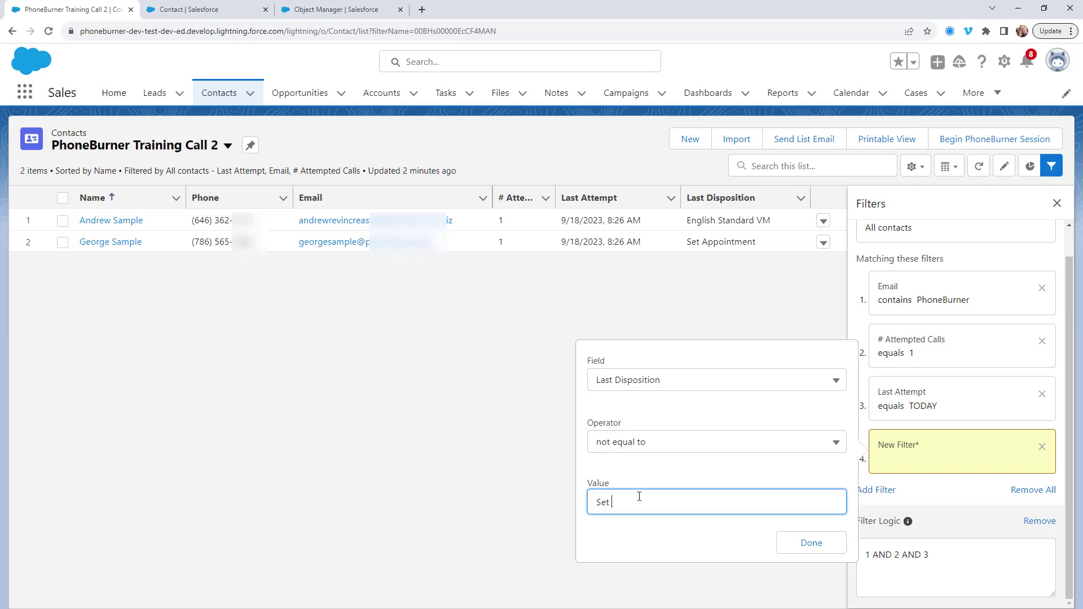
click(807, 550)
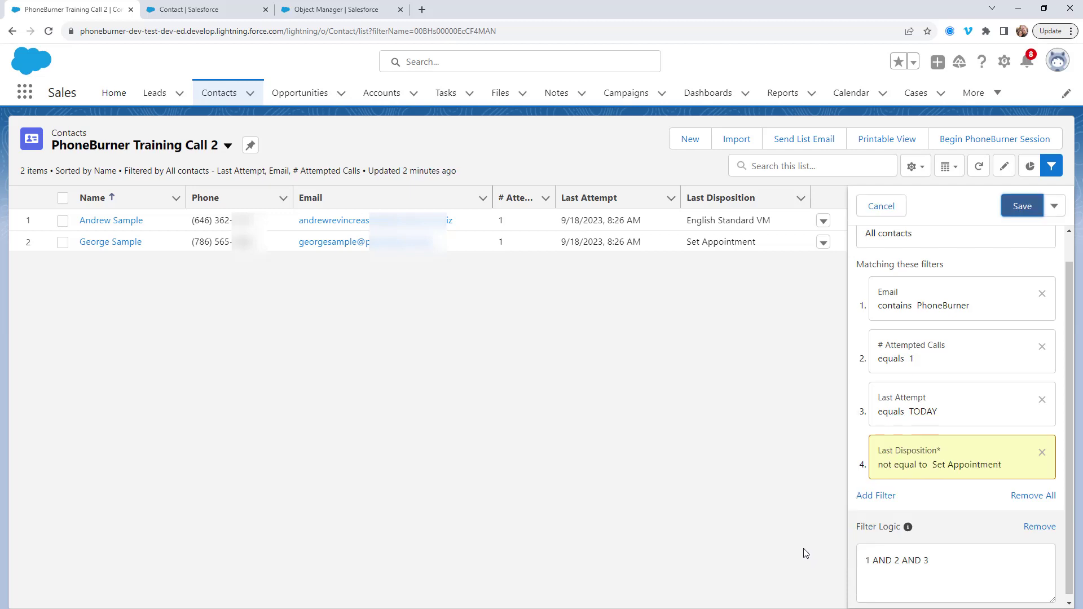
Extend the filter logic to 1 AND 2 AND 3 AND 4 and save the list view.
click(1018, 213)
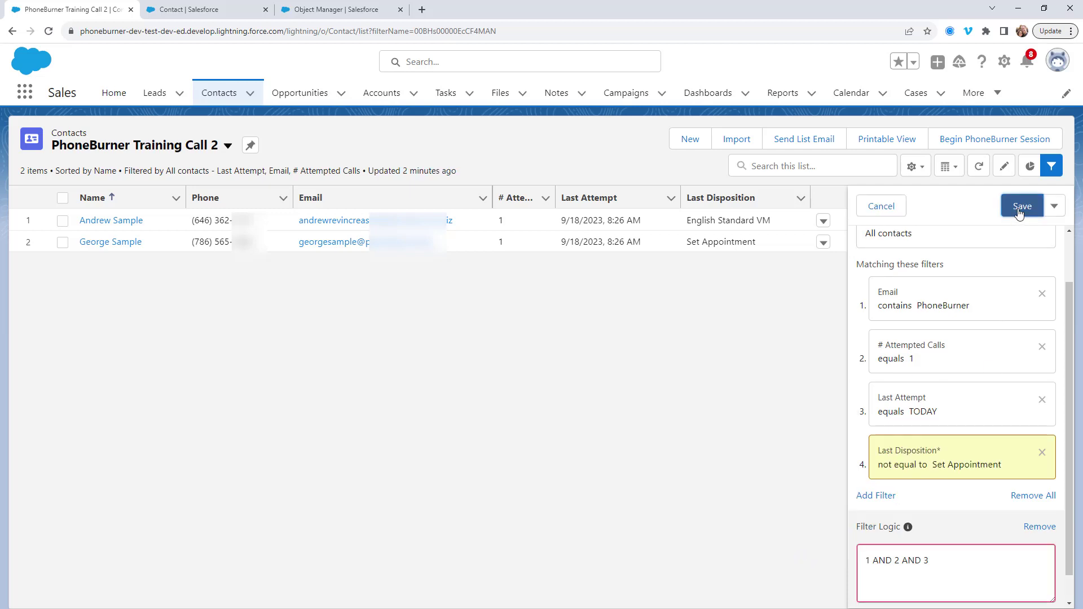
scroll(914, 480, down, 1)
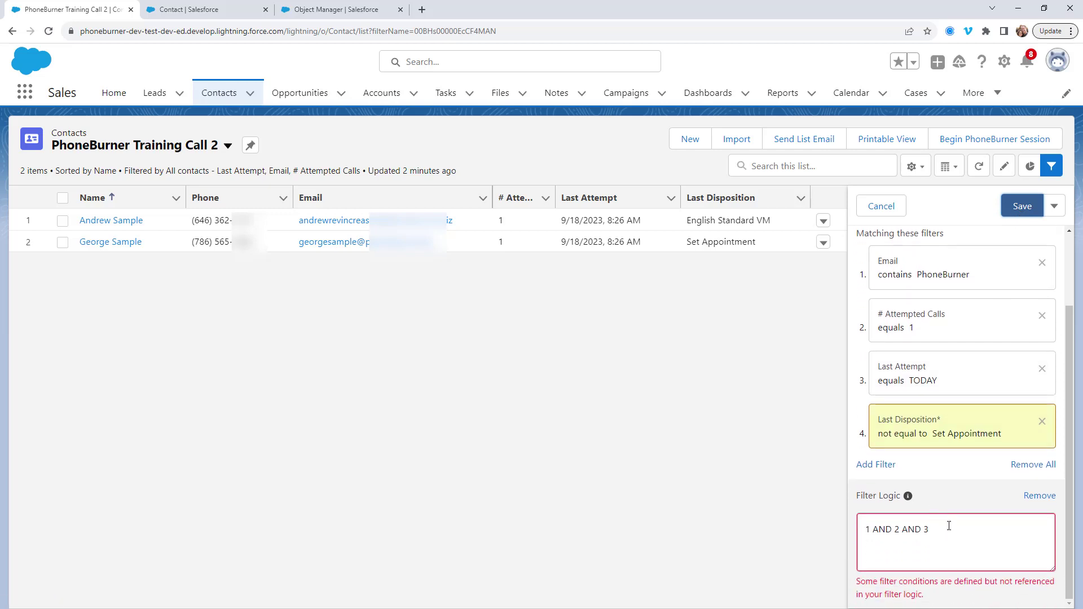
click(950, 525)
text(AND 4)
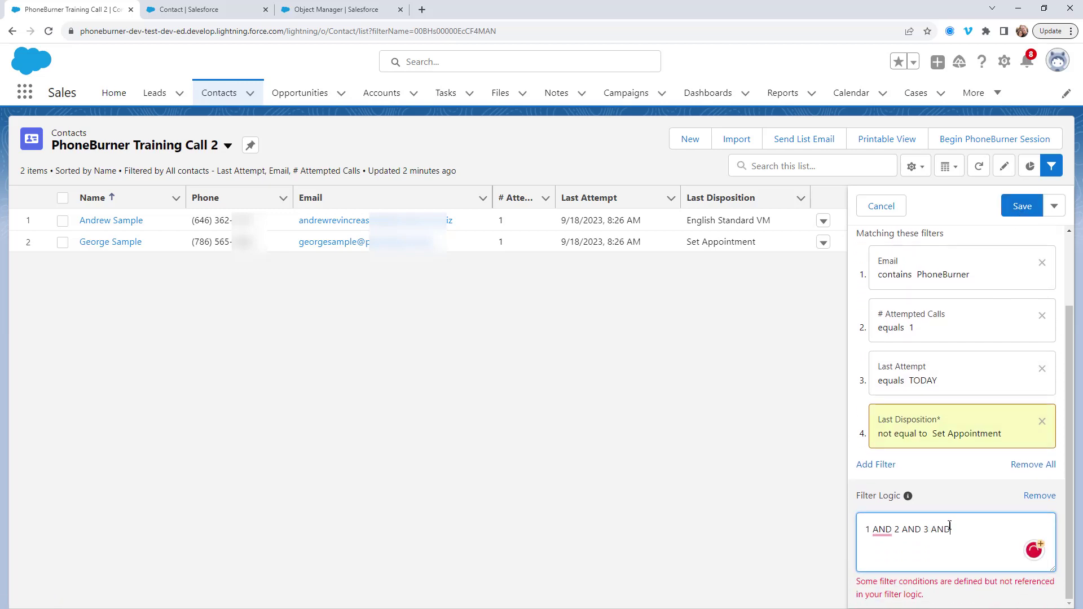
click(1016, 215)
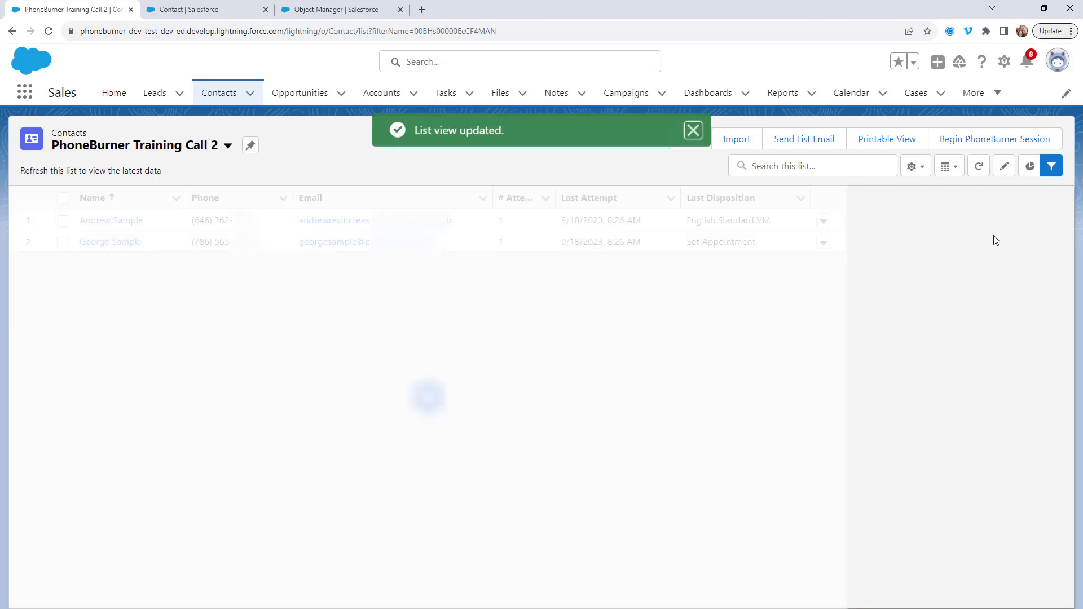